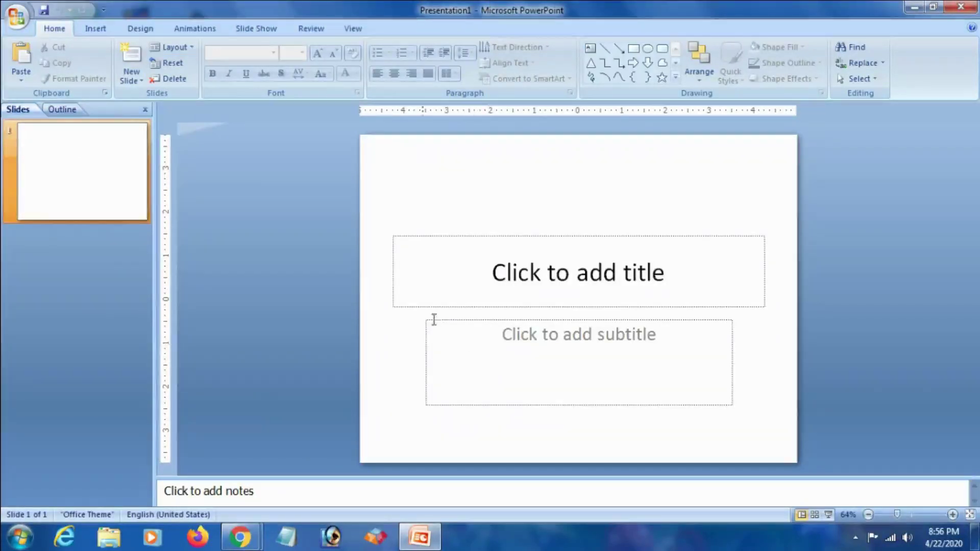
Step: Delete the title and subtitle placeholders from the title slide
{"action": "left_click_drag", "start_coordinate": [320, 192], "coordinate": [744, 394]}
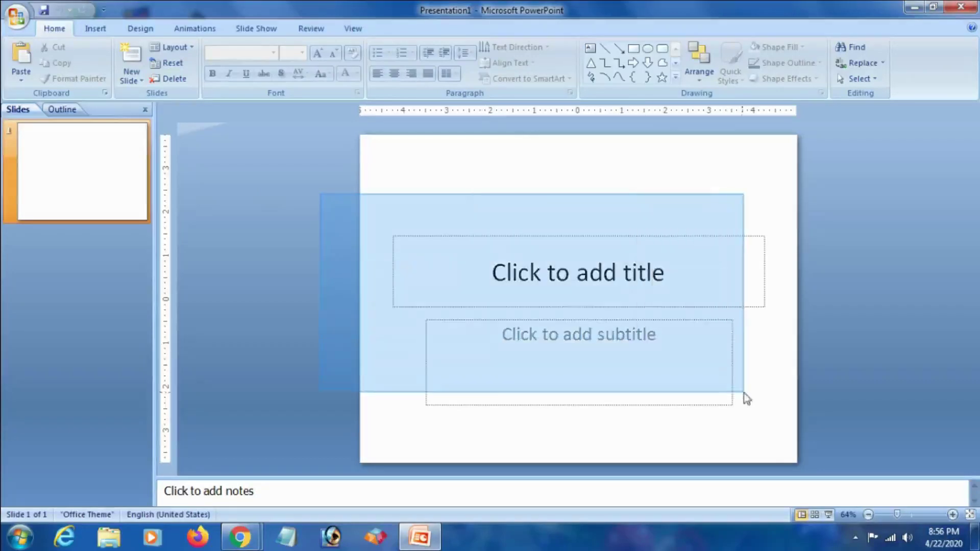
{"action": "left_click", "coordinate": [632, 248]}
{"action": "left_click", "coordinate": [626, 236]}
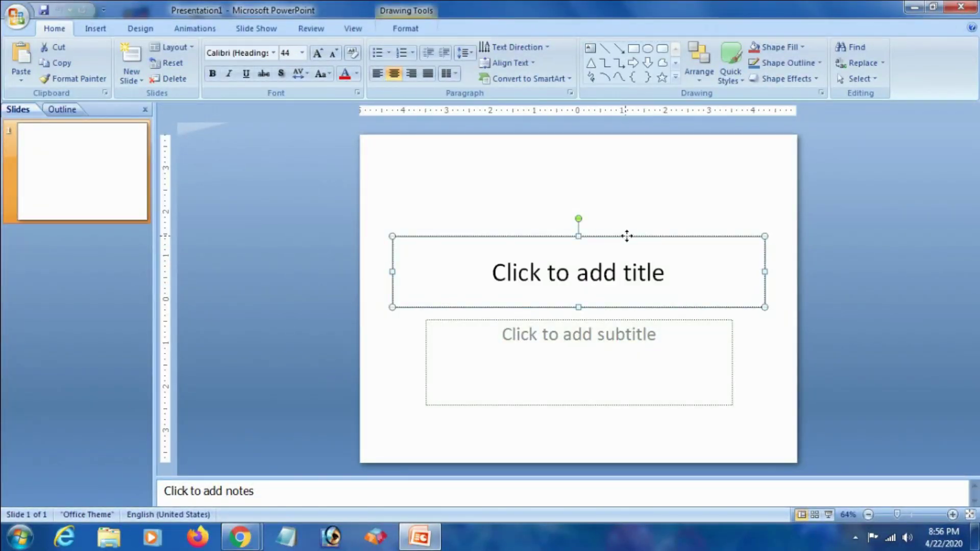
{"action": "key", "text": "Delete"}
{"action": "left_click", "coordinate": [633, 320]}
{"action": "left_click", "coordinate": [632, 321]}
{"action": "key", "text": "Delete"}
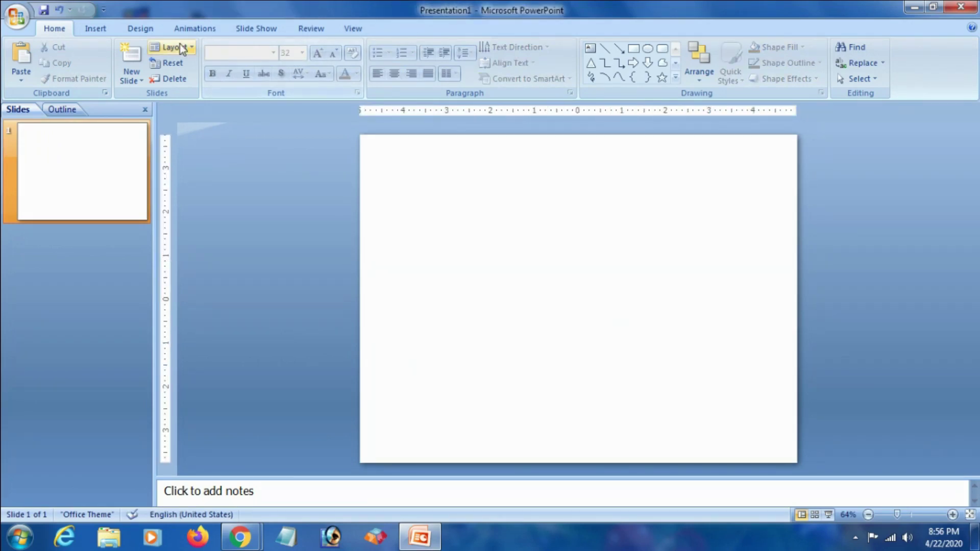
Step: Apply the Trek theme from the Design tab's themes gallery
{"action": "left_click", "coordinate": [137, 29]}
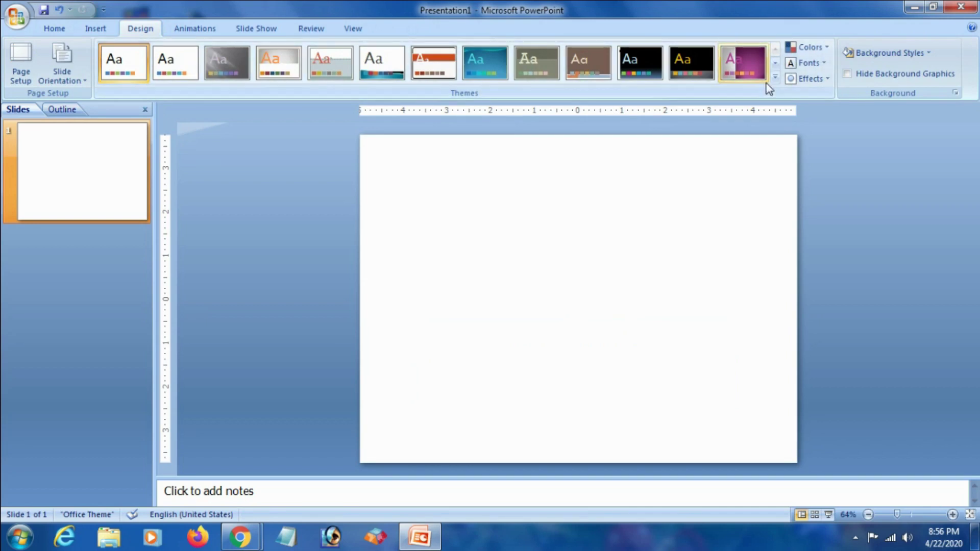
{"action": "left_click", "coordinate": [775, 77]}
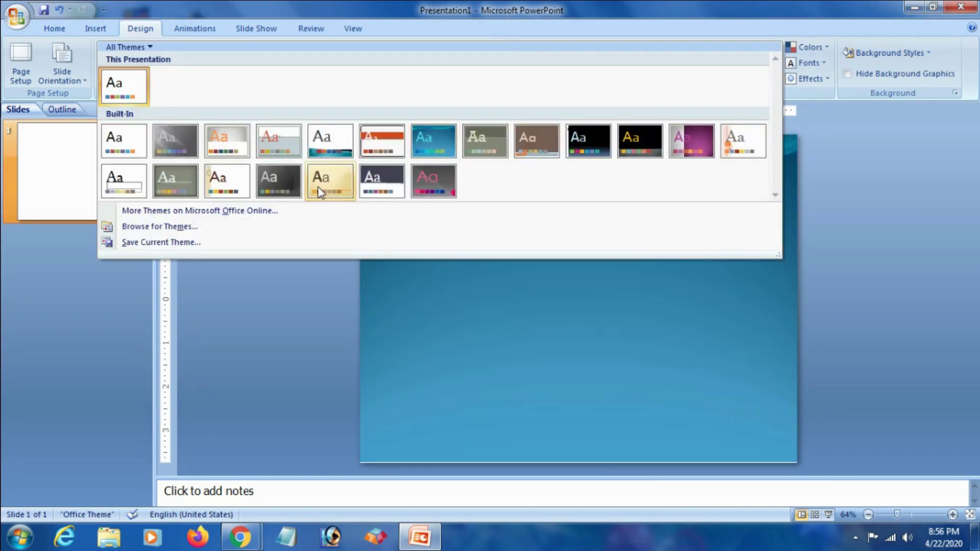
{"action": "left_click", "coordinate": [329, 189]}
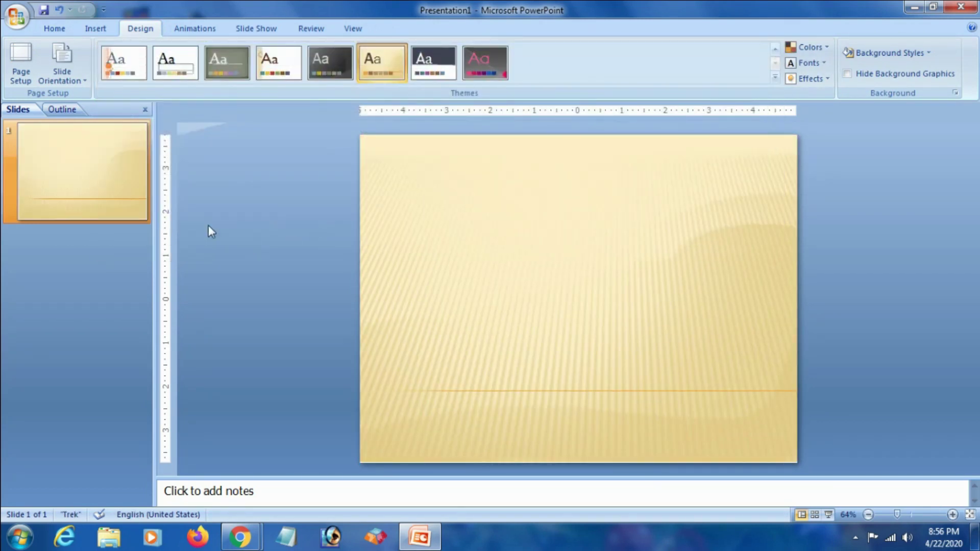
Step: Draw a text box across the top of the slide containing FRUITS
{"action": "left_click", "coordinate": [93, 35]}
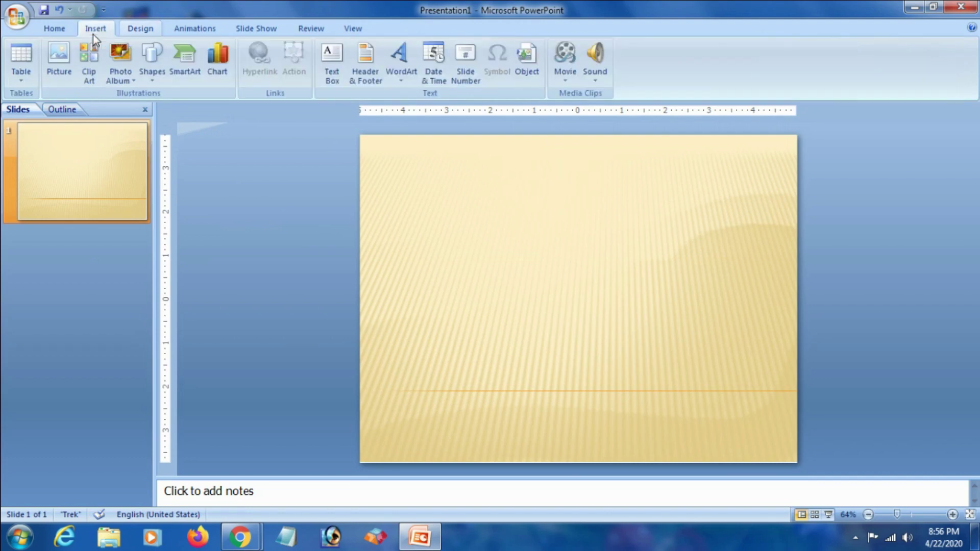
{"action": "left_click", "coordinate": [410, 77]}
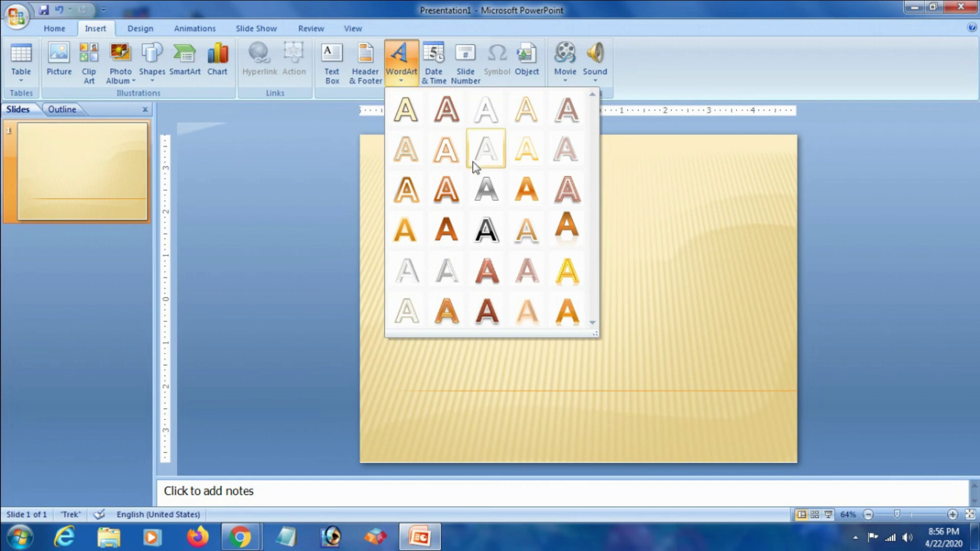
{"action": "left_click", "coordinate": [331, 78]}
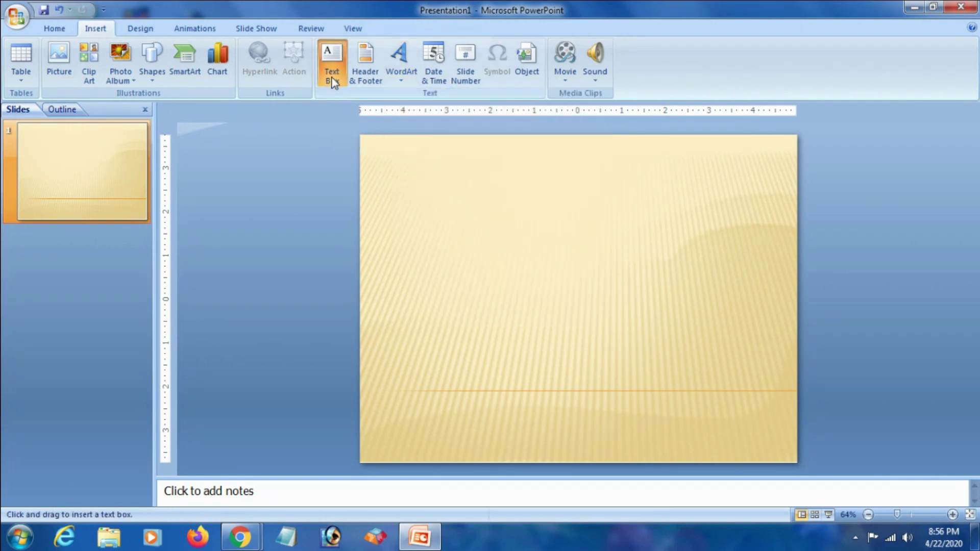
{"action": "left_click_drag", "start_coordinate": [396, 189], "coordinate": [750, 207]}
{"action": "type", "text": "FRUITS"}
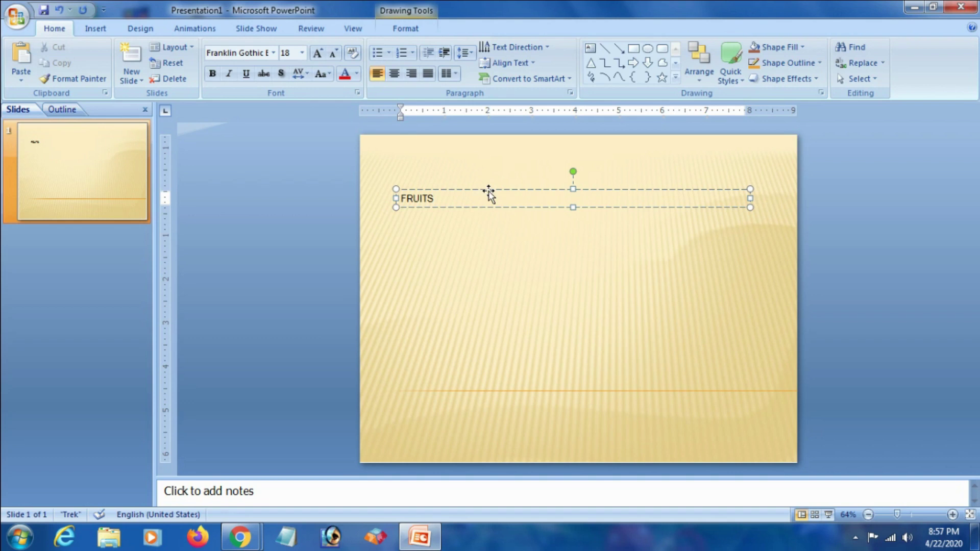
{"action": "left_click", "coordinate": [488, 191]}
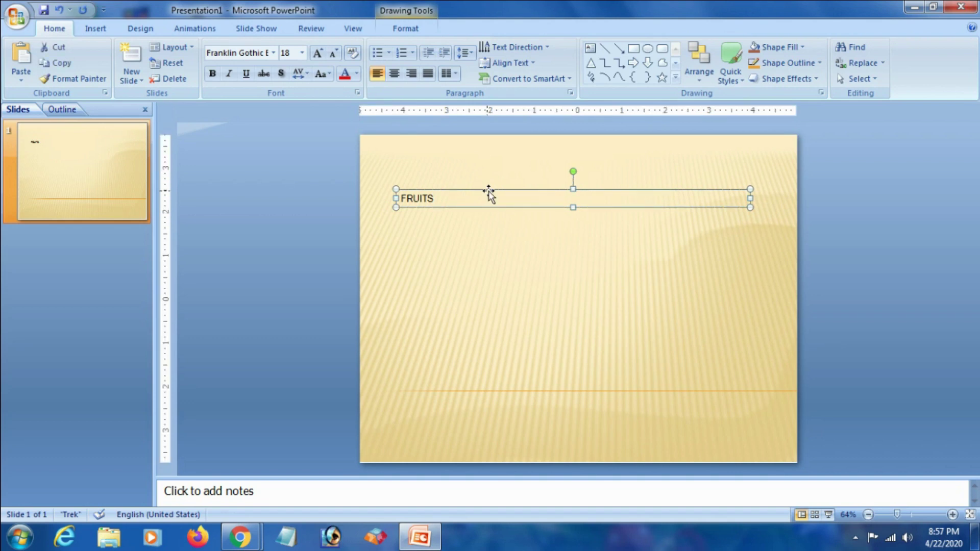
Step: Format FRUITS as centred, red, bold, 54 pt text
{"action": "left_click", "coordinate": [396, 76]}
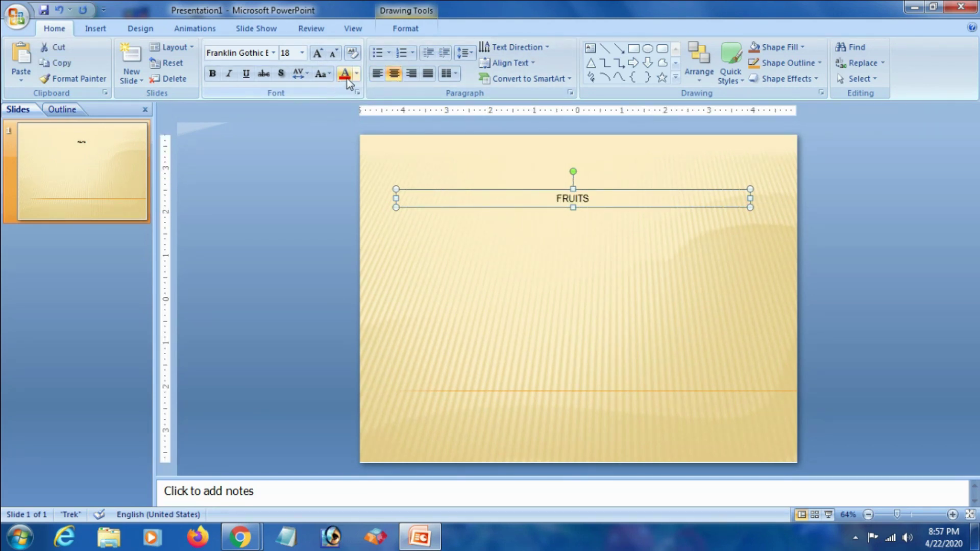
{"action": "left_click", "coordinate": [213, 77]}
{"action": "left_click", "coordinate": [301, 56]}
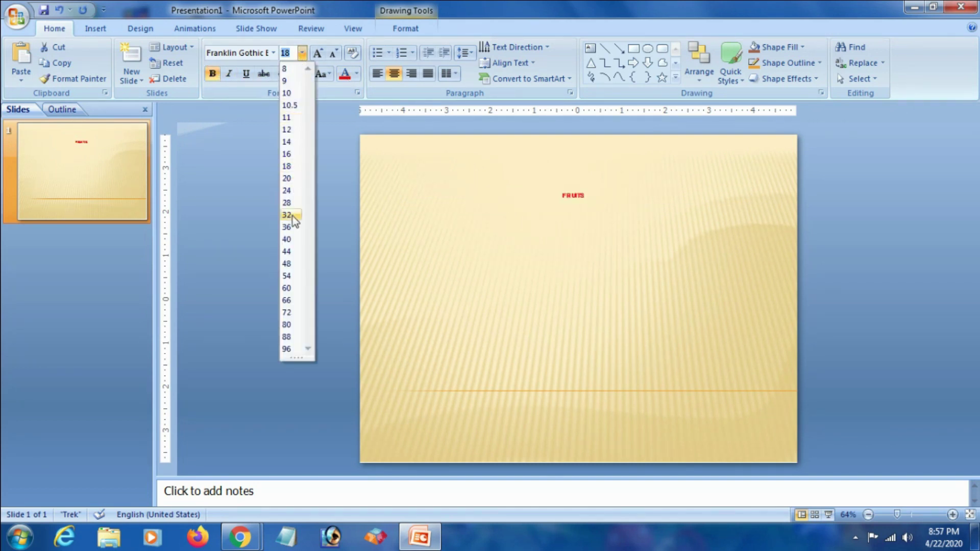
{"action": "left_click", "coordinate": [286, 276]}
Step: Move the FRUITS box higher and align it to the horizontal centre of the slide
{"action": "mouse_move", "coordinate": [602, 189]}
{"action": "left_mouse_down"}
{"action": "mouse_move", "coordinate": [606, 163]}
{"action": "mouse_move", "coordinate": [633, 160]}
{"action": "left_mouse_up"}
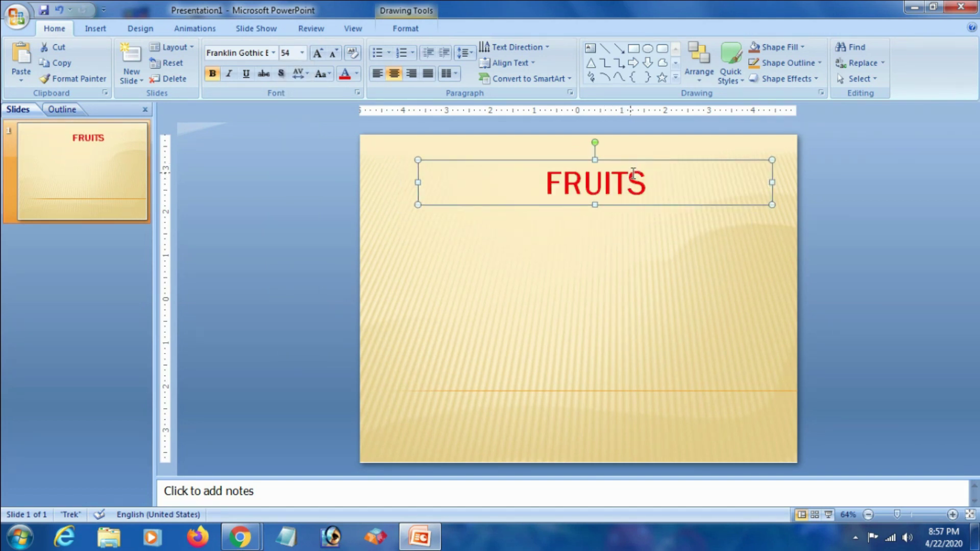
{"action": "left_click", "coordinate": [409, 31]}
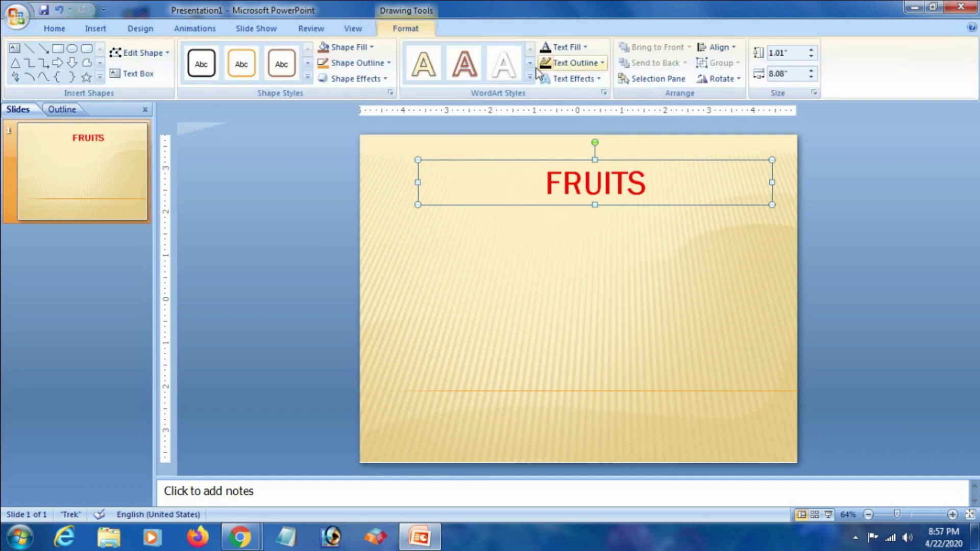
{"action": "left_click", "coordinate": [721, 50]}
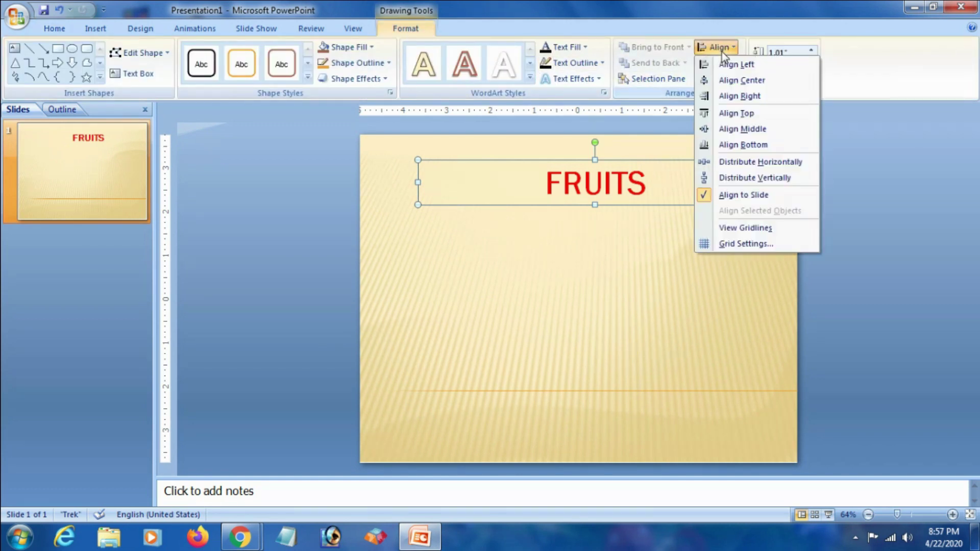
{"action": "left_click", "coordinate": [733, 81]}
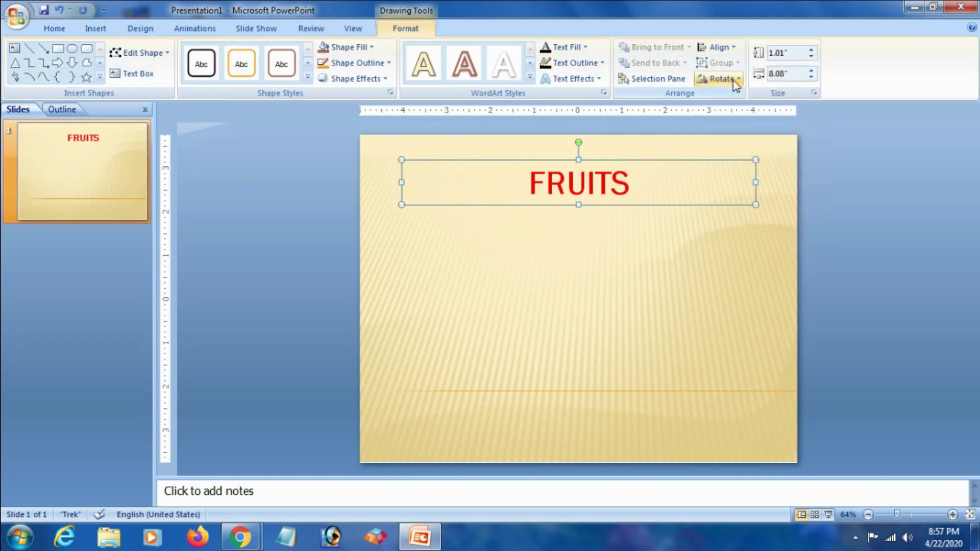
{"action": "left_click", "coordinate": [835, 149]}
{"action": "left_click", "coordinate": [614, 198]}
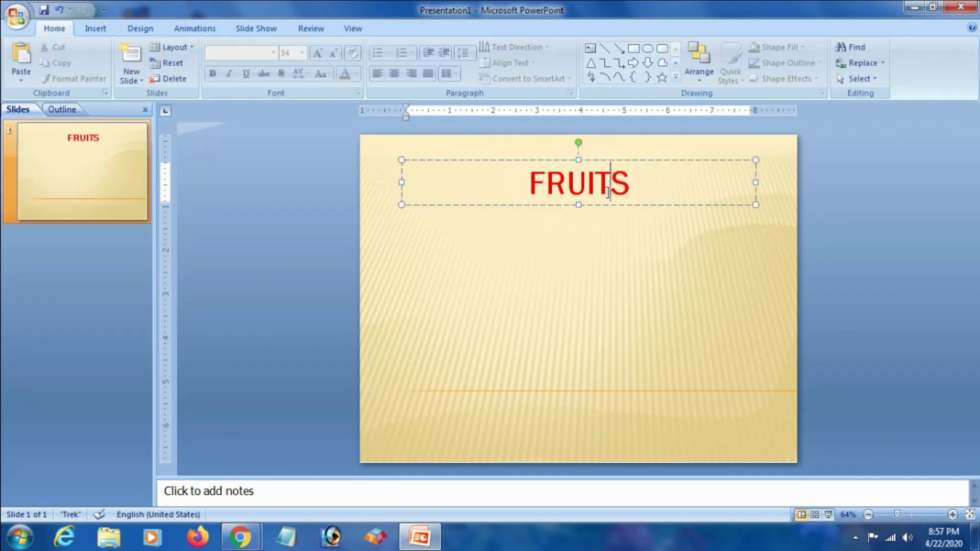
{"action": "left_click", "coordinate": [325, 209]}
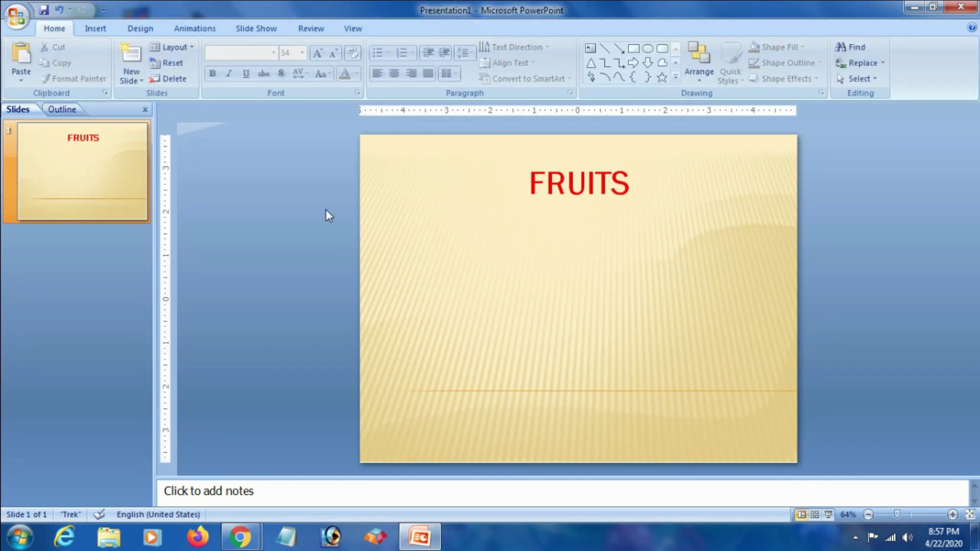
Step: Insert the Apples picture from file onto the slide
{"action": "left_click", "coordinate": [99, 32]}
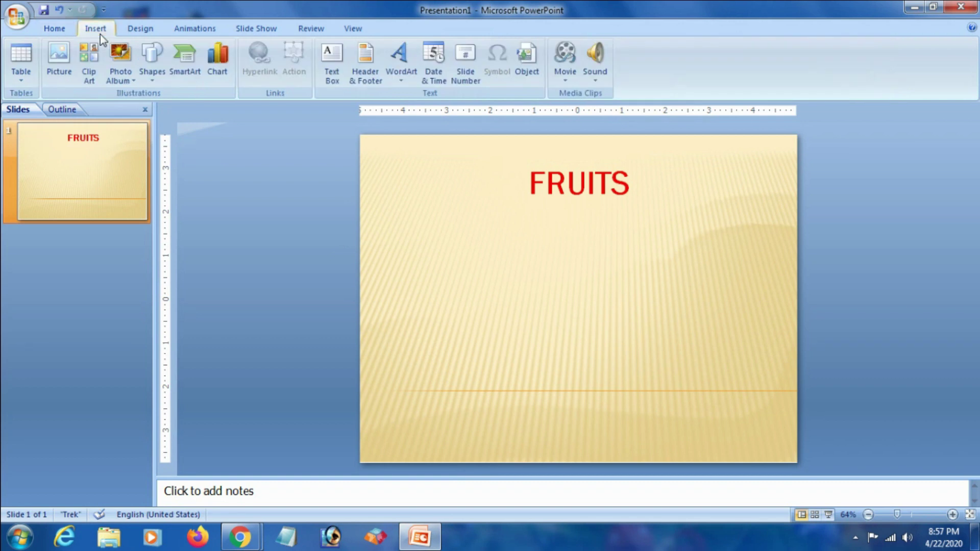
{"action": "left_click", "coordinate": [70, 72]}
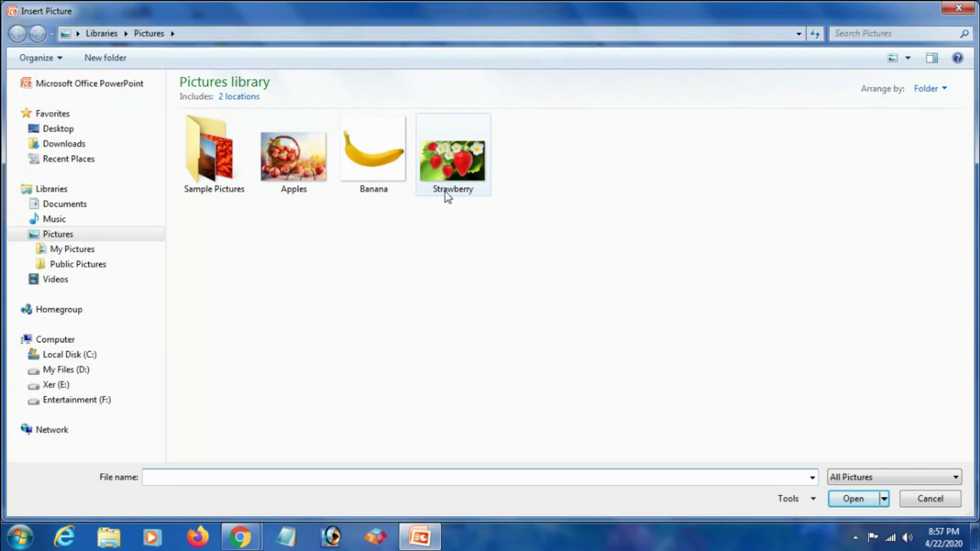
{"action": "left_click", "coordinate": [311, 181]}
{"action": "left_click", "coordinate": [865, 499]}
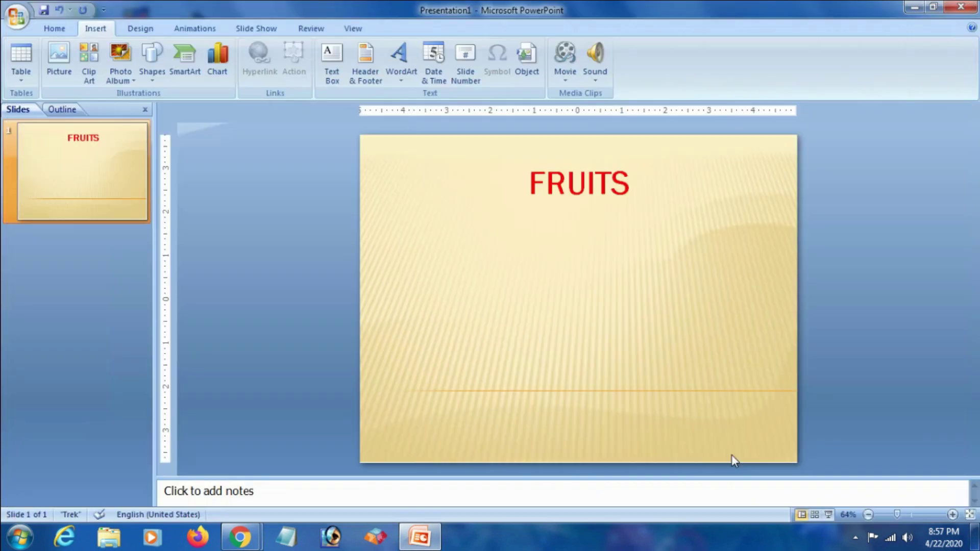
Step: Shrink the apple picture to about 2.08" × 2.78" and place it left below FRUITS
{"action": "left_click_drag", "start_coordinate": [587, 276], "coordinate": [499, 254]}
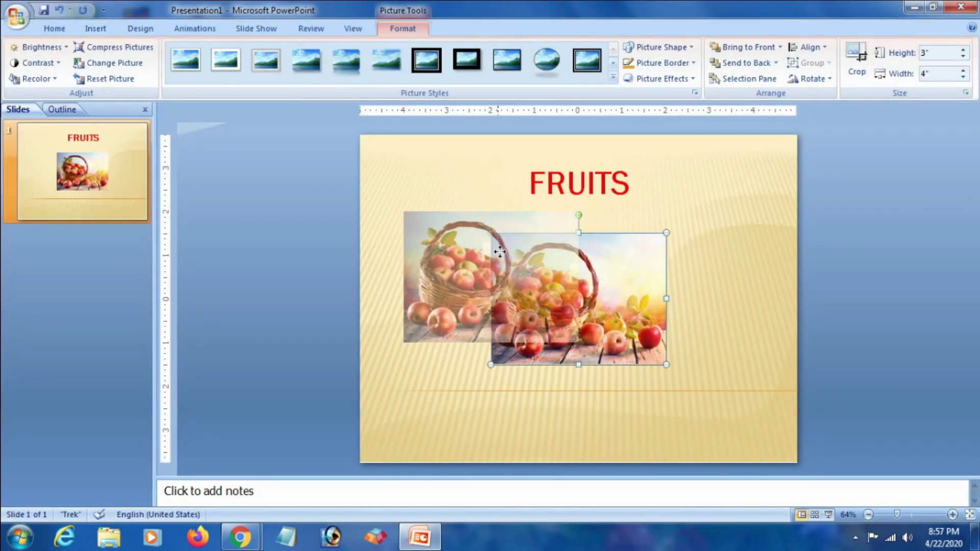
{"action": "left_click_drag", "start_coordinate": [571, 220], "coordinate": [521, 251]}
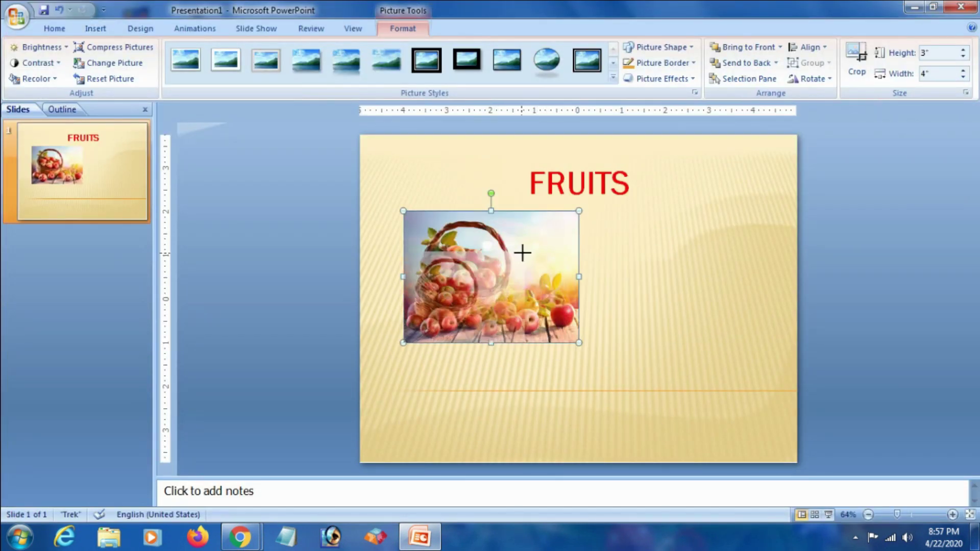
{"action": "left_click", "coordinate": [274, 298]}
{"action": "left_click", "coordinate": [437, 299]}
{"action": "mouse_move", "coordinate": [436, 298]}
{"action": "left_mouse_down"}
{"action": "mouse_move", "coordinate": [434, 288]}
{"action": "mouse_move", "coordinate": [428, 300]}
{"action": "left_mouse_up"}
{"action": "left_click", "coordinate": [304, 296]}
{"action": "left_click", "coordinate": [290, 265]}
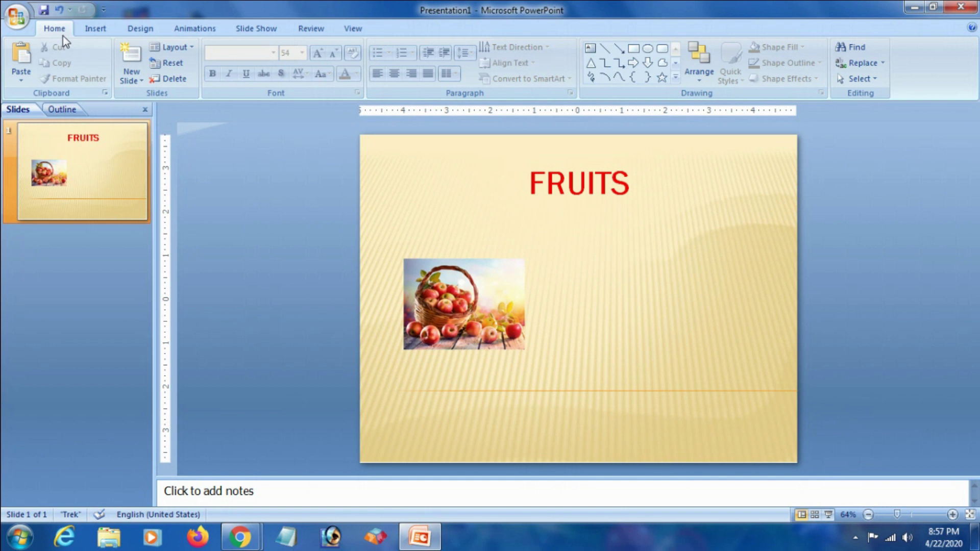
Step: Insert the Banana and Strawberry pictures, shrinking the strawberry and moving it beside the apples
{"action": "left_click", "coordinate": [96, 28]}
{"action": "left_click", "coordinate": [58, 68]}
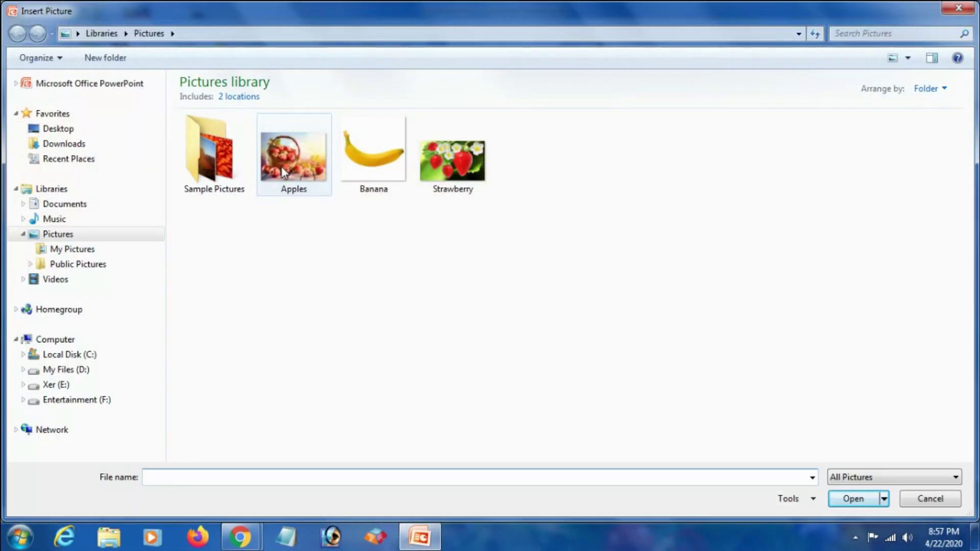
{"action": "left_click_drag", "start_coordinate": [476, 206], "coordinate": [388, 176]}
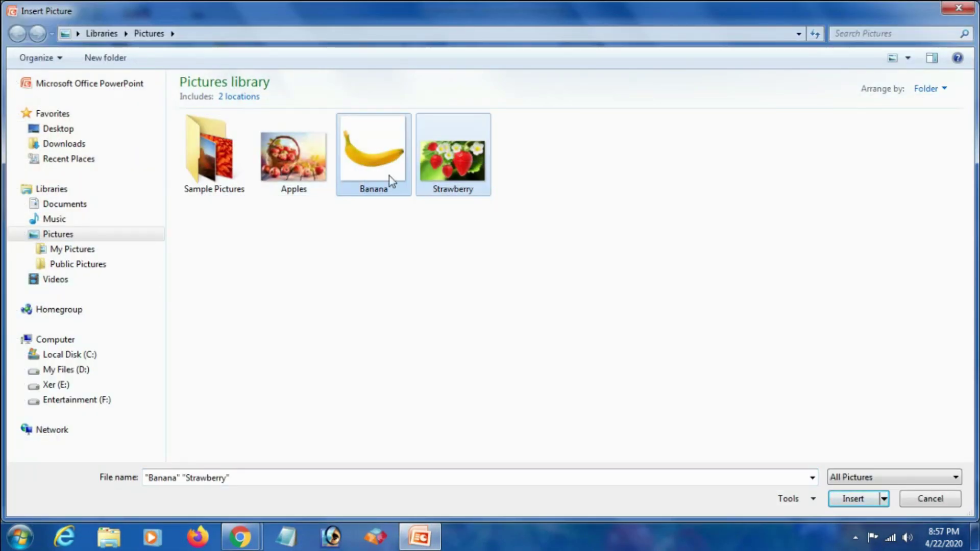
{"action": "left_click", "coordinate": [852, 499]}
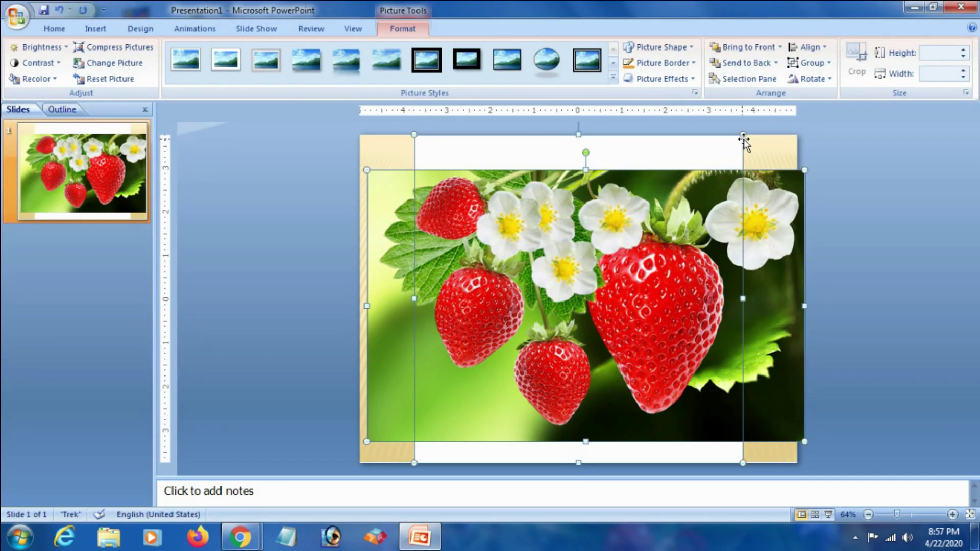
{"action": "left_click_drag", "start_coordinate": [743, 135], "coordinate": [460, 362]}
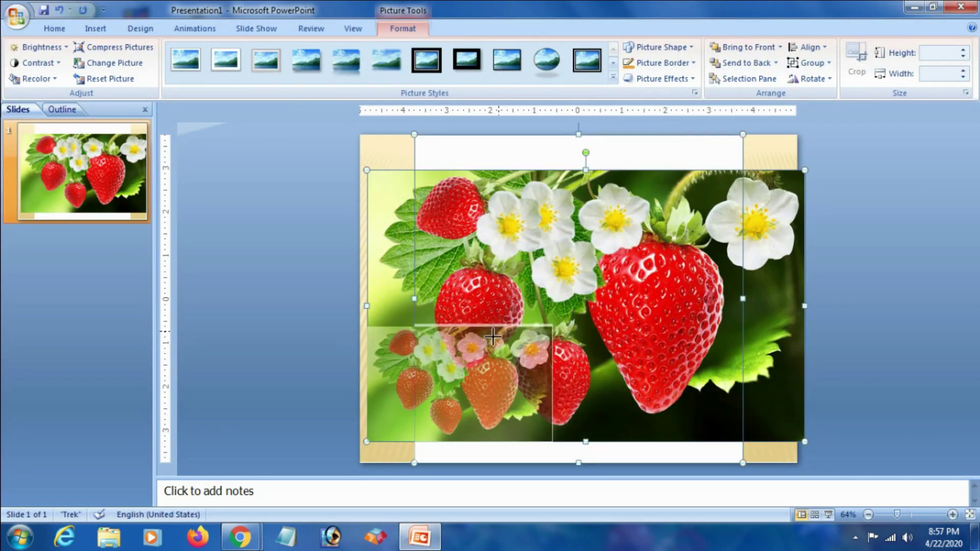
{"action": "left_click_drag", "start_coordinate": [443, 393], "coordinate": [709, 234]}
Step: Resize and position the banana and strawberry pictures side by side in the middle
{"action": "left_click", "coordinate": [821, 238]}
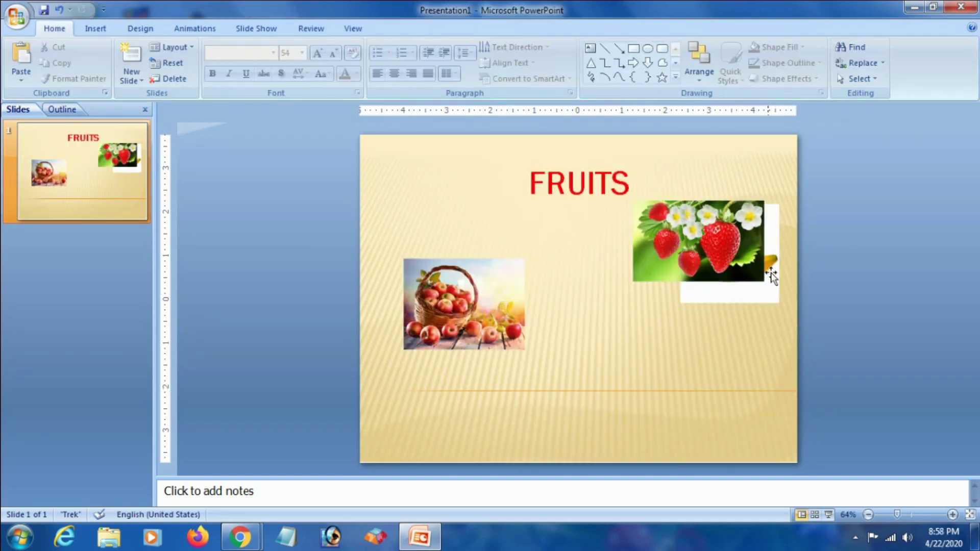
{"action": "left_click", "coordinate": [618, 314]}
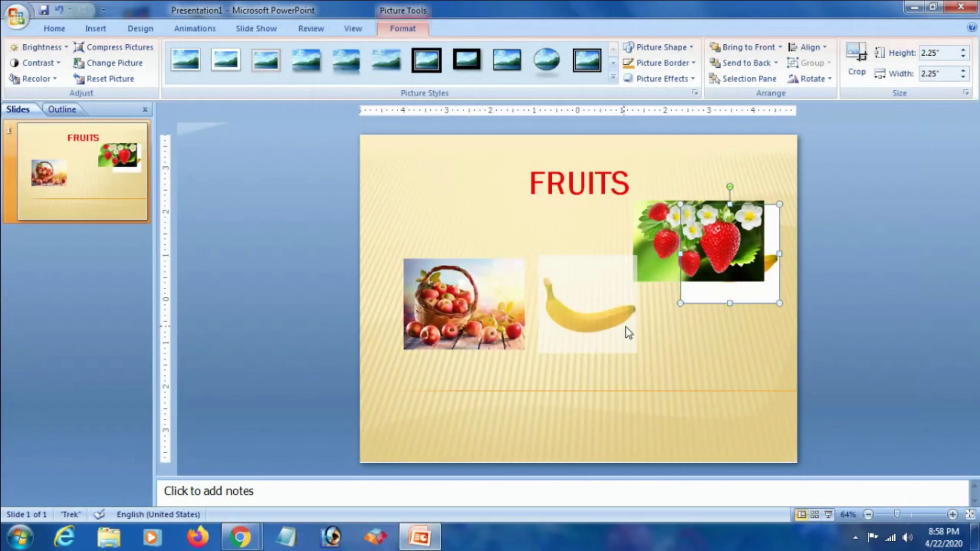
{"action": "left_click_drag", "start_coordinate": [618, 315], "coordinate": [627, 325]}
{"action": "left_click_drag", "start_coordinate": [637, 255], "coordinate": [630, 262]}
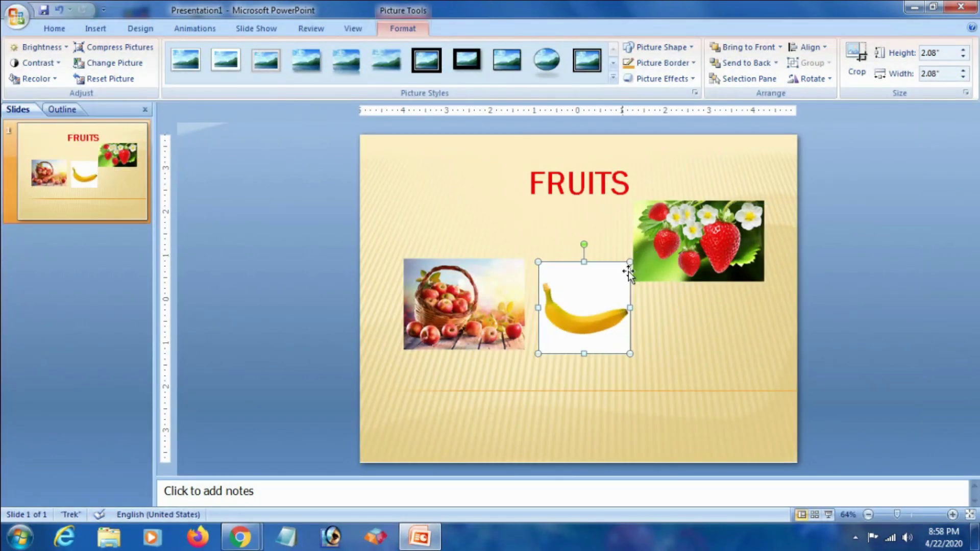
{"action": "mouse_move", "coordinate": [692, 259]}
{"action": "left_mouse_down"}
{"action": "mouse_move", "coordinate": [703, 321]}
{"action": "mouse_move", "coordinate": [689, 301]}
{"action": "left_mouse_up"}
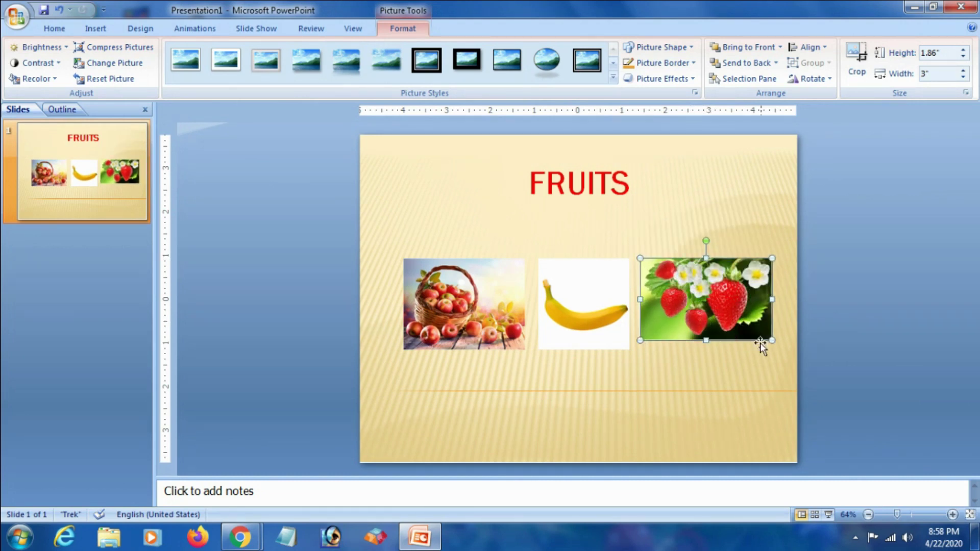
{"action": "left_click_drag", "start_coordinate": [772, 340], "coordinate": [788, 350]}
Step: Shift the apple, banana and strawberry pictures left into an even row
{"action": "left_click", "coordinate": [827, 341]}
{"action": "left_click_drag", "start_coordinate": [442, 298], "coordinate": [433, 297]}
{"action": "left_click_drag", "start_coordinate": [589, 269], "coordinate": [570, 296]}
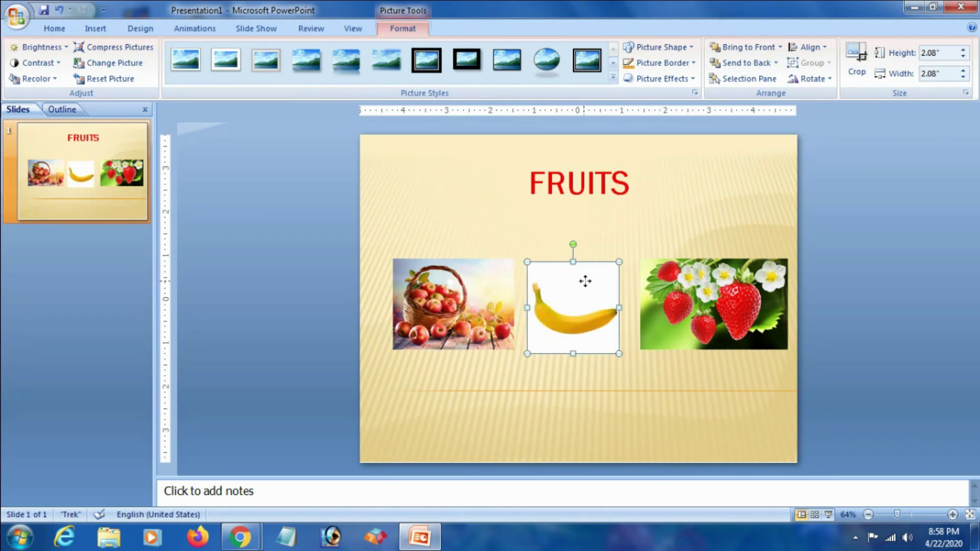
{"action": "left_click_drag", "start_coordinate": [680, 295], "coordinate": [659, 294]}
{"action": "left_click", "coordinate": [821, 295]}
{"action": "left_click", "coordinate": [723, 306]}
{"action": "left_click", "coordinate": [605, 308]}
{"action": "left_click", "coordinate": [459, 295]}
{"action": "left_click", "coordinate": [558, 307]}
Step: Add a new blank title-and-content slide after the FRUITS slide
{"action": "left_click", "coordinate": [711, 319]}
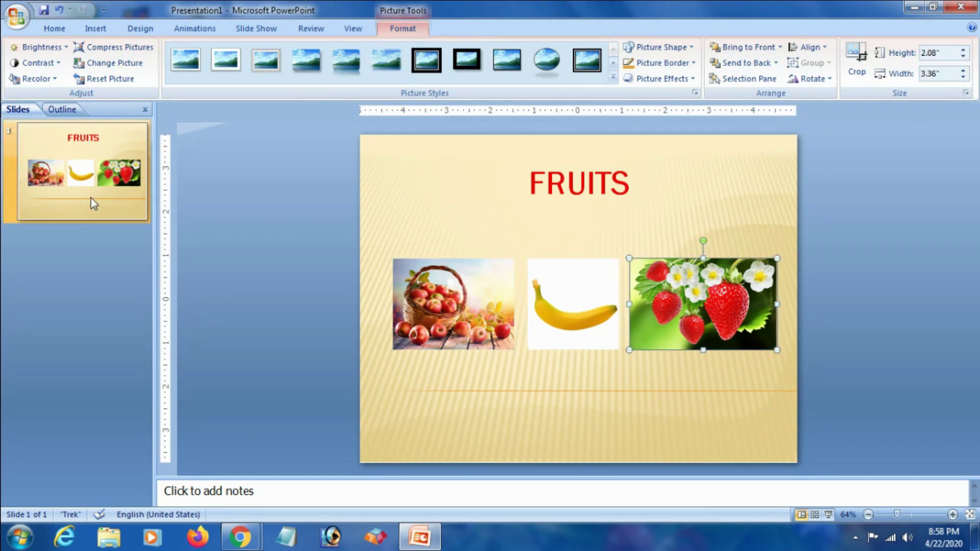
{"action": "right_click", "coordinate": [94, 214]}
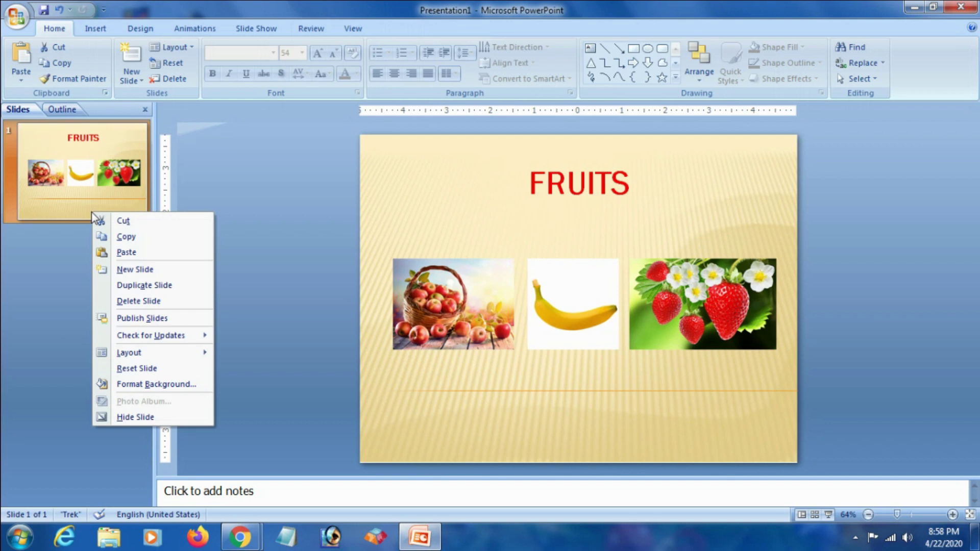
{"action": "left_click", "coordinate": [141, 270]}
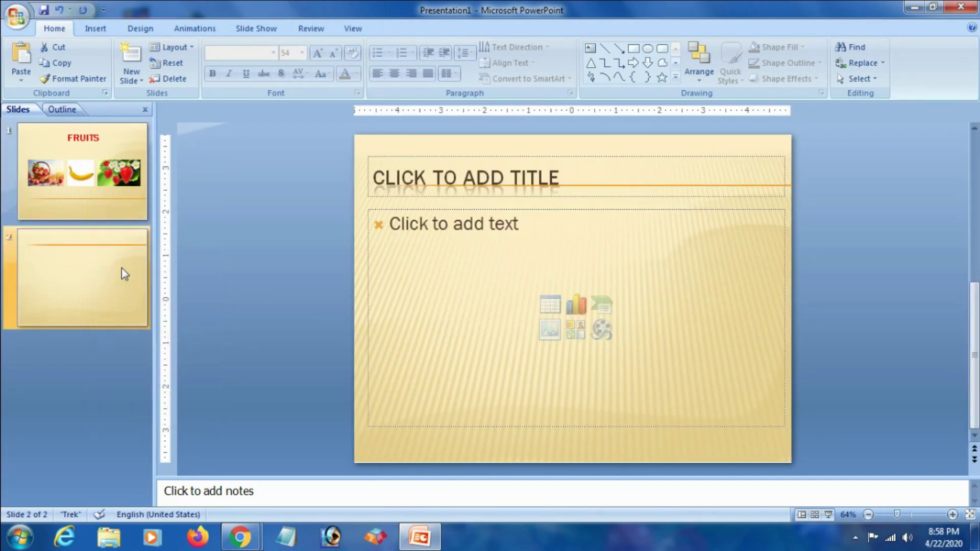
Step: Copy the apple basket picture from the FRUITS slide
{"action": "left_click", "coordinate": [124, 210]}
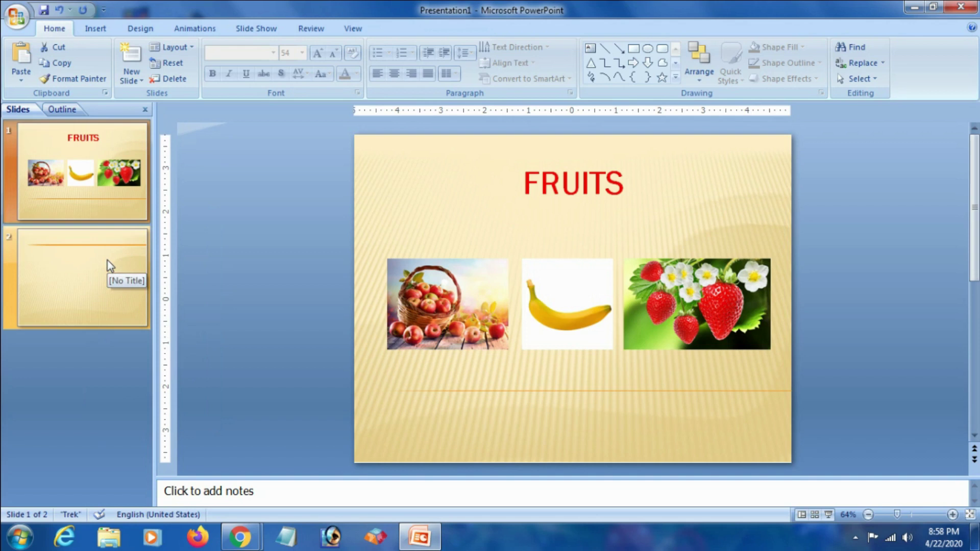
{"action": "left_click", "coordinate": [110, 265]}
{"action": "left_click", "coordinate": [115, 199]}
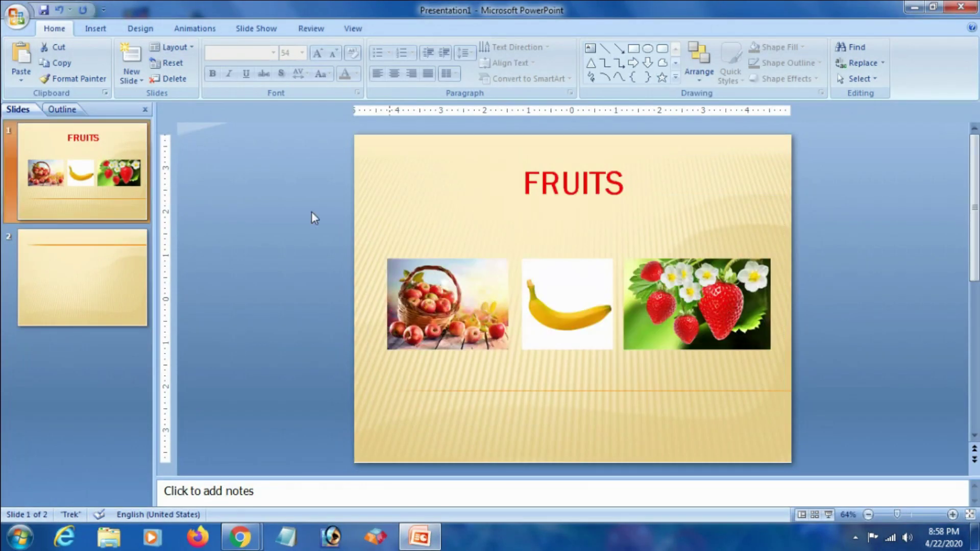
{"action": "left_click", "coordinate": [546, 191]}
{"action": "left_click", "coordinate": [459, 266]}
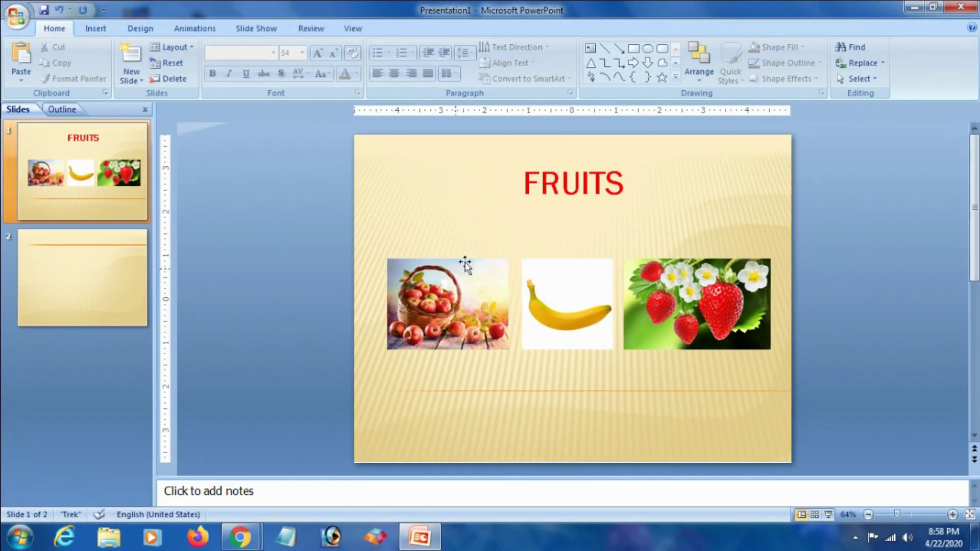
{"action": "right_click", "coordinate": [393, 290]}
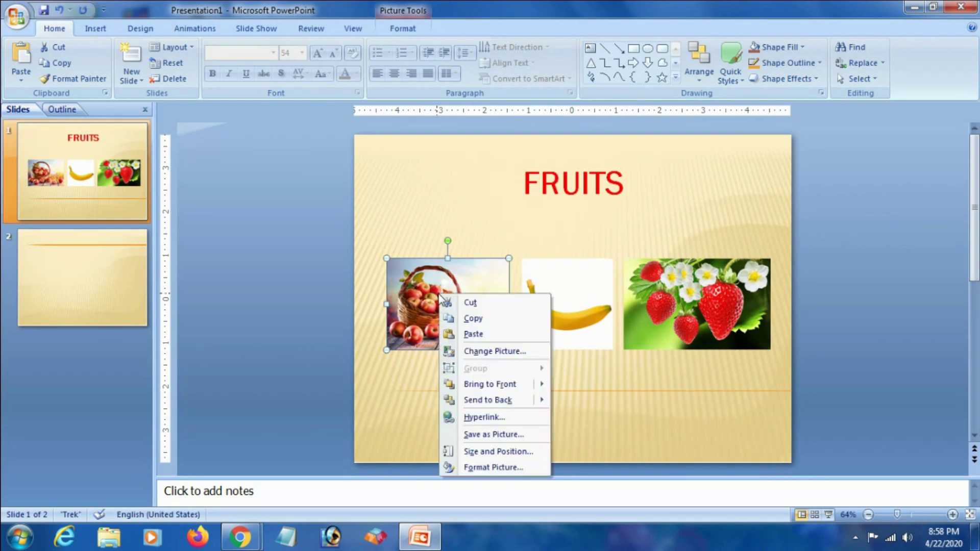
{"action": "left_click", "coordinate": [464, 317]}
Step: Delete the title and content placeholders from slide 2
{"action": "left_click", "coordinate": [85, 268]}
{"action": "left_click", "coordinate": [82, 263]}
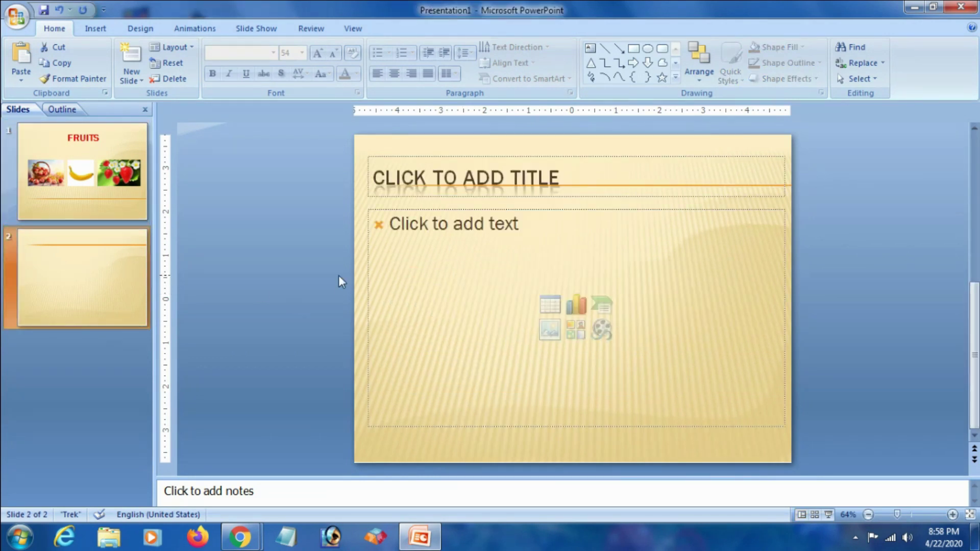
{"action": "left_click_drag", "start_coordinate": [293, 134], "coordinate": [841, 474]}
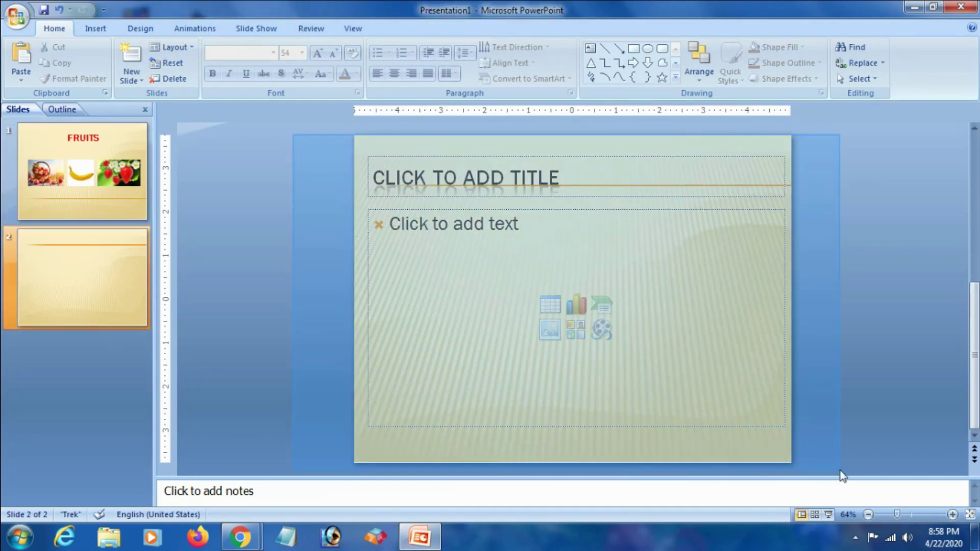
{"action": "left_click", "coordinate": [458, 214]}
{"action": "left_click", "coordinate": [439, 209]}
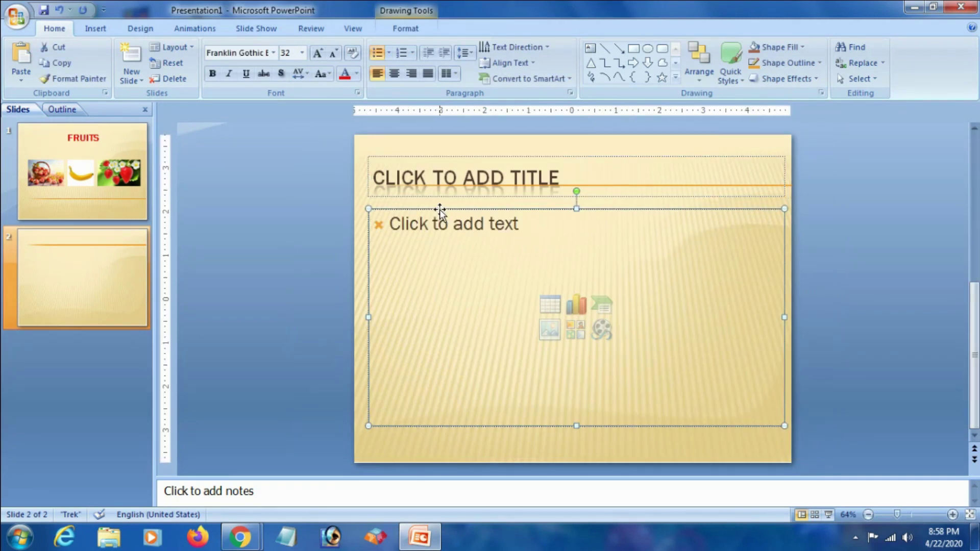
{"action": "key", "text": "Delete"}
{"action": "left_click_drag", "start_coordinate": [786, 239], "coordinate": [356, 128]}
{"action": "key", "text": "Delete"}
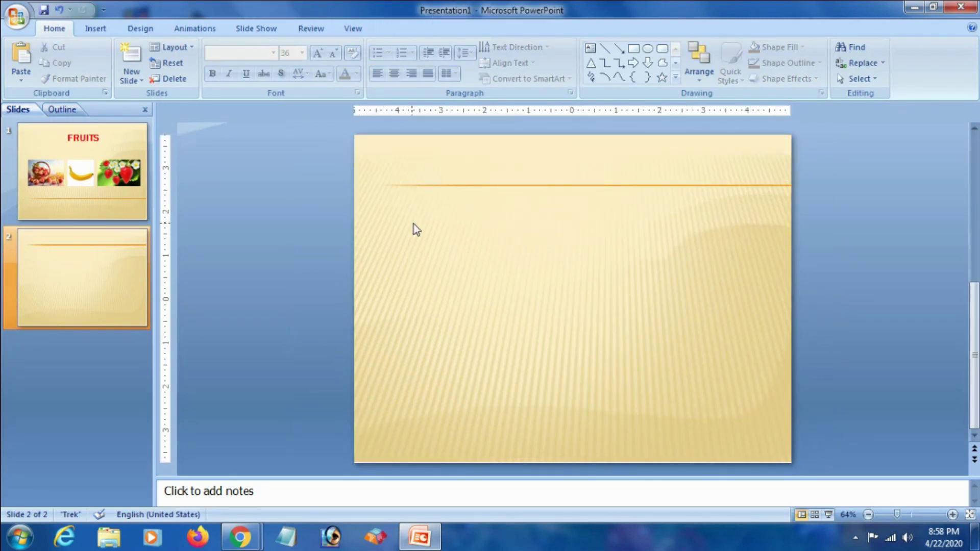
{"action": "right_click", "coordinate": [413, 225]}
Step: Paste the apple basket picture lower on slide 2 and add an APPLES text box above it
{"action": "left_click", "coordinate": [449, 263]}
{"action": "left_click_drag", "start_coordinate": [454, 292], "coordinate": [447, 335]}
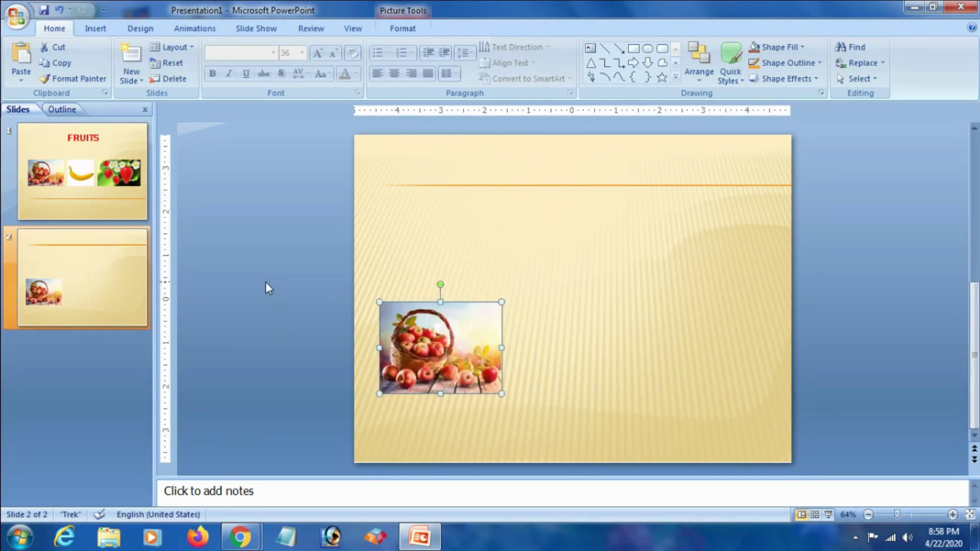
{"action": "left_click", "coordinate": [96, 29]}
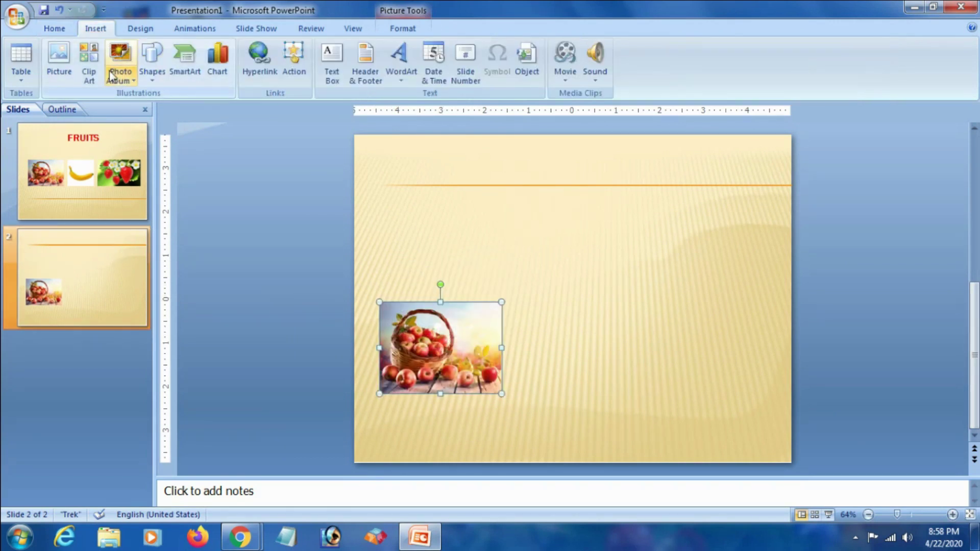
{"action": "left_click", "coordinate": [329, 80]}
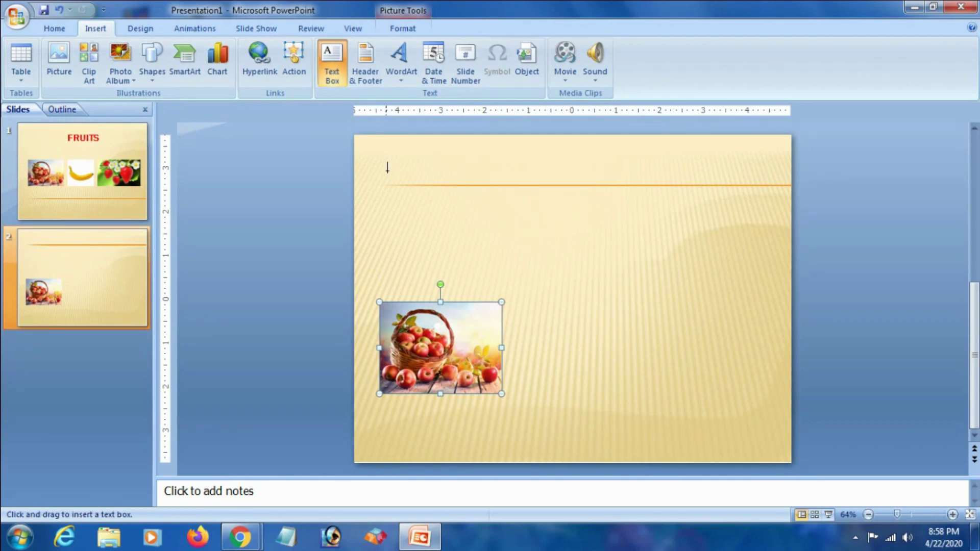
{"action": "left_click_drag", "start_coordinate": [387, 168], "coordinate": [587, 185]}
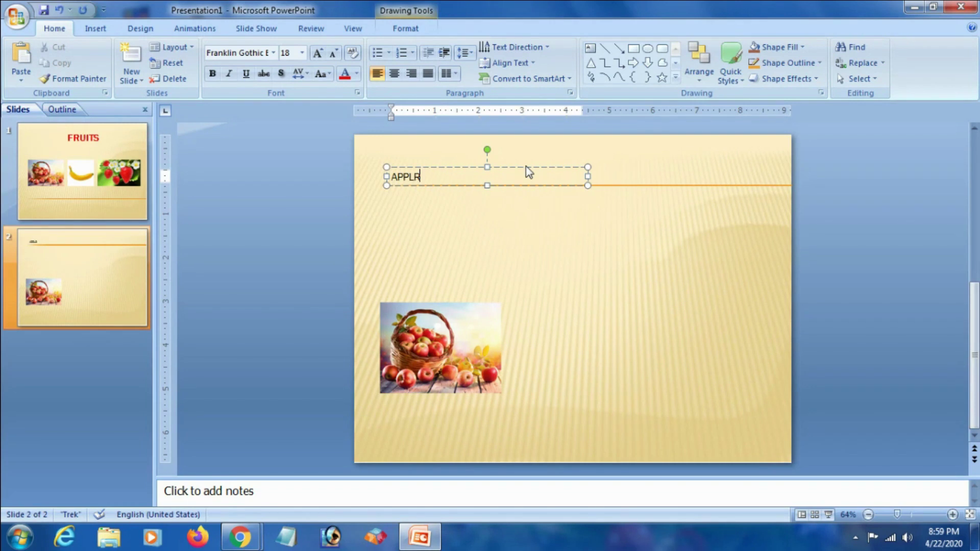
{"action": "left_click", "coordinate": [450, 168]}
Step: Make APPLES bold, red and 36 pt, and move it up and right
{"action": "left_click", "coordinate": [212, 73]}
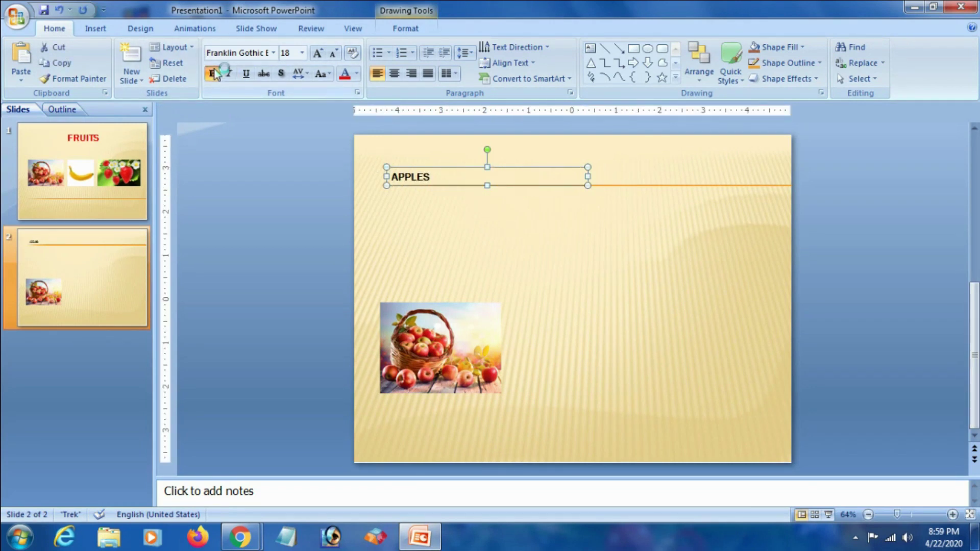
{"action": "left_click", "coordinate": [344, 72]}
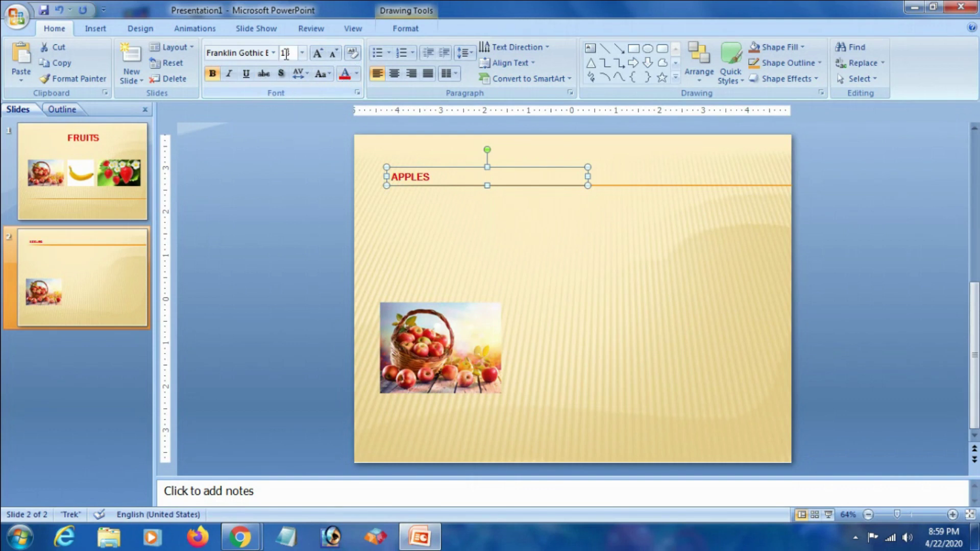
{"action": "left_click", "coordinate": [302, 53]}
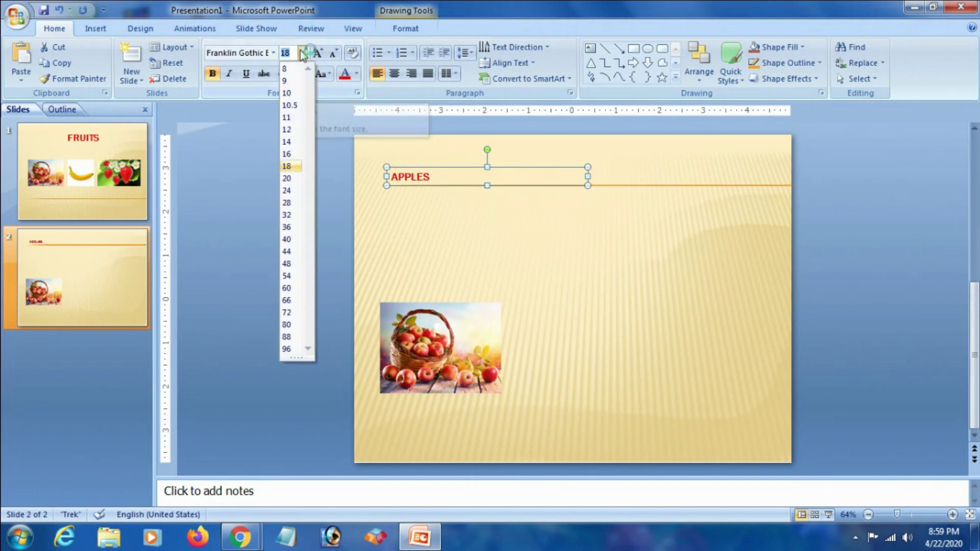
{"action": "left_click", "coordinate": [286, 227]}
{"action": "left_click_drag", "start_coordinate": [442, 168], "coordinate": [454, 150]}
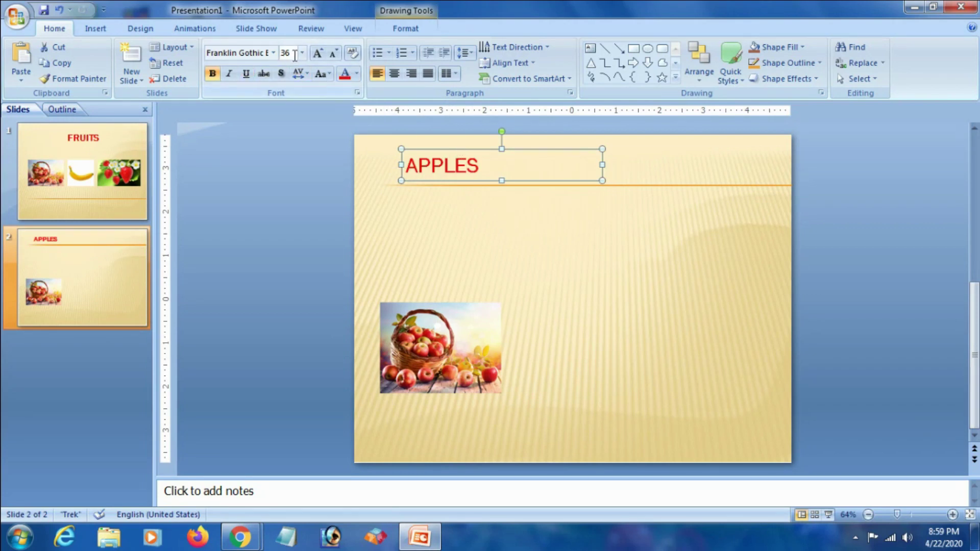
{"action": "left_click", "coordinate": [286, 151]}
{"action": "left_click", "coordinate": [453, 335]}
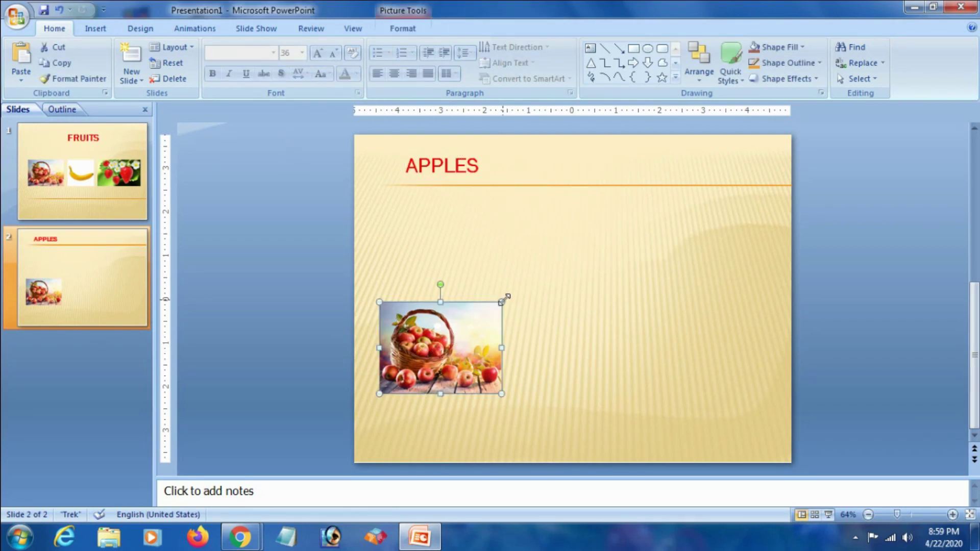
Step: Enlarge the apple basket picture on slide 2 by its corner handle
{"action": "left_click_drag", "start_coordinate": [506, 296], "coordinate": [568, 251]}
{"action": "left_click", "coordinate": [316, 296]}
{"action": "left_click", "coordinate": [436, 287]}
Step: Add a text box beside the picture reading 'Apples is a kind of Fruit'
{"action": "left_click", "coordinate": [95, 29]}
{"action": "left_click", "coordinate": [332, 63]}
{"action": "left_click_drag", "start_coordinate": [573, 248], "coordinate": [768, 385]}
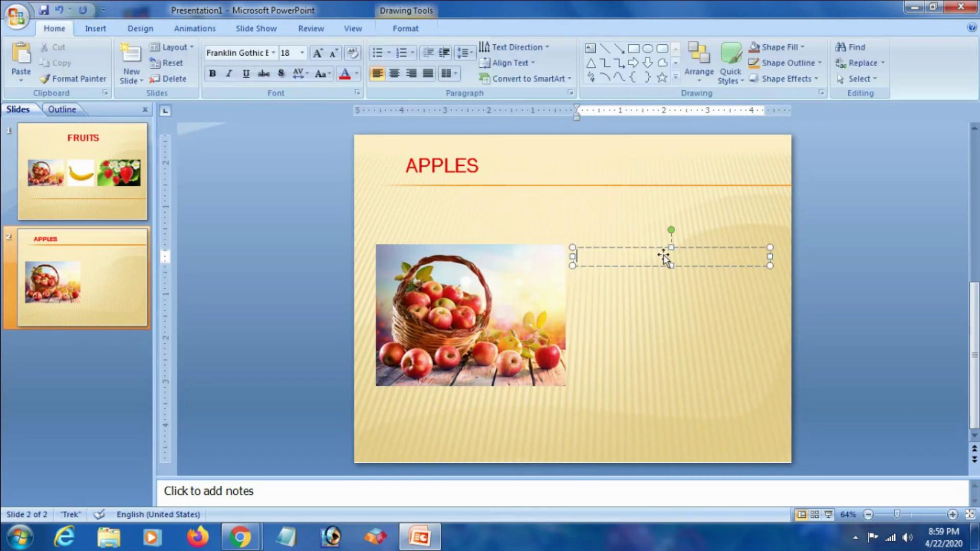
{"action": "left_click", "coordinate": [623, 261]}
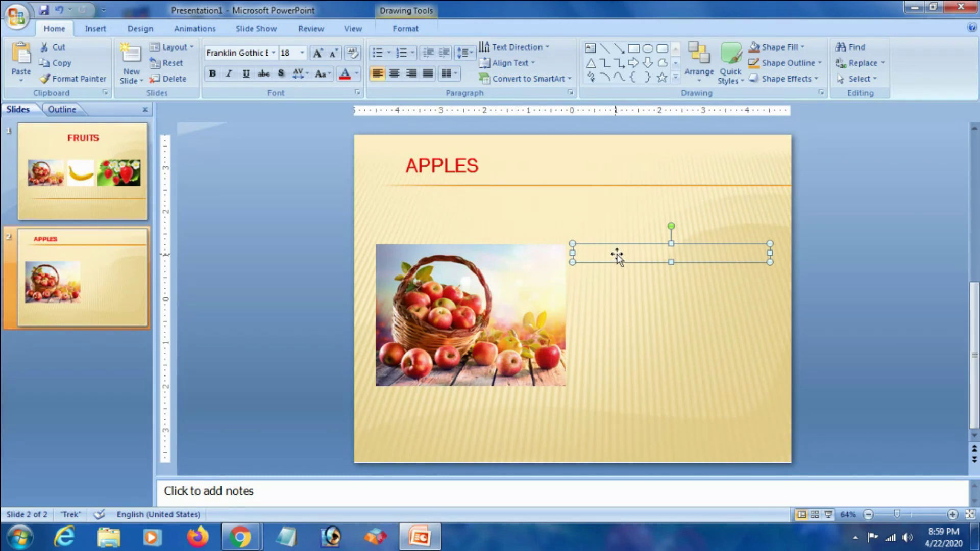
{"action": "double_click", "coordinate": [616, 253]}
{"action": "left_click", "coordinate": [616, 253]}
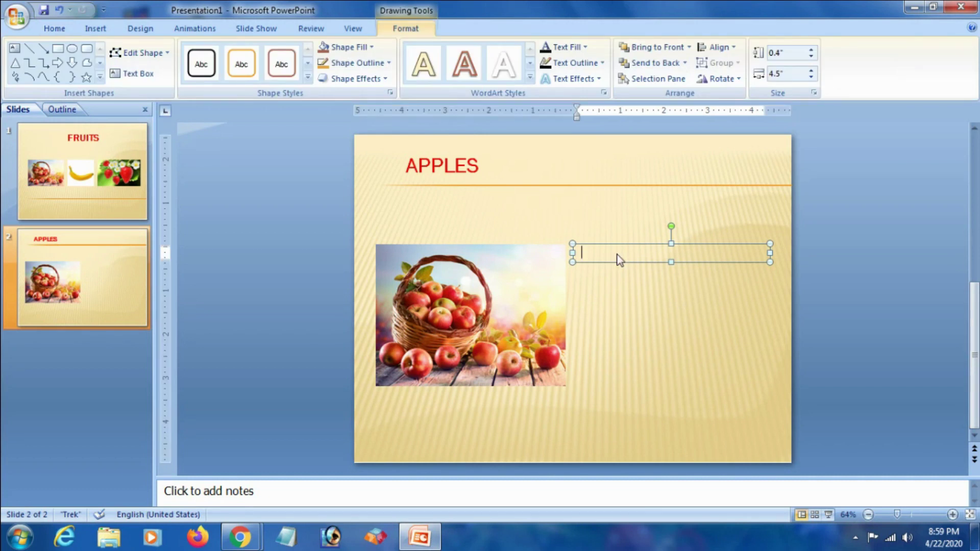
{"action": "type", "text": "Apples is"}
{"action": "key", "text": "BackSpace"}
{"action": "key", "text": "BackSpace"}
{"action": "type", "text": "a kind of Fruit"}
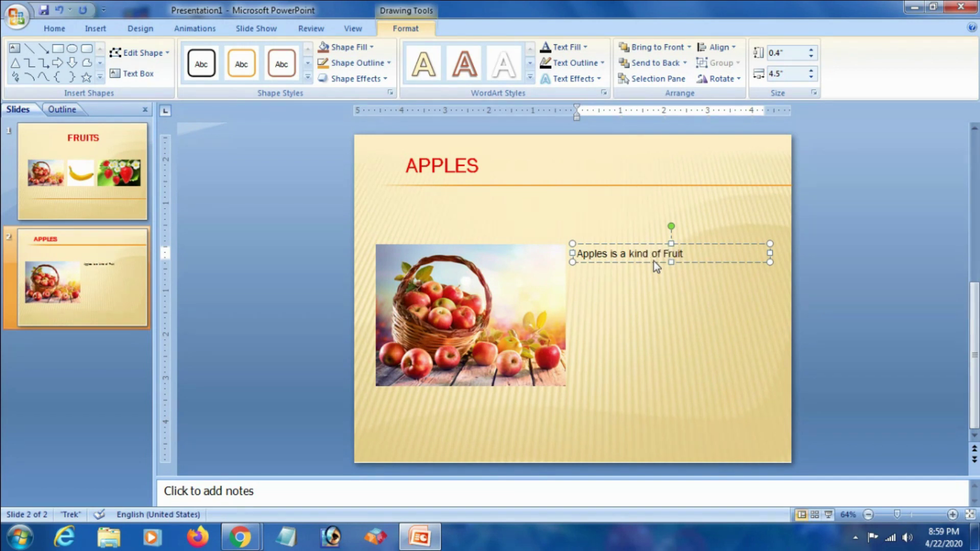
{"action": "left_click", "coordinate": [467, 411]}
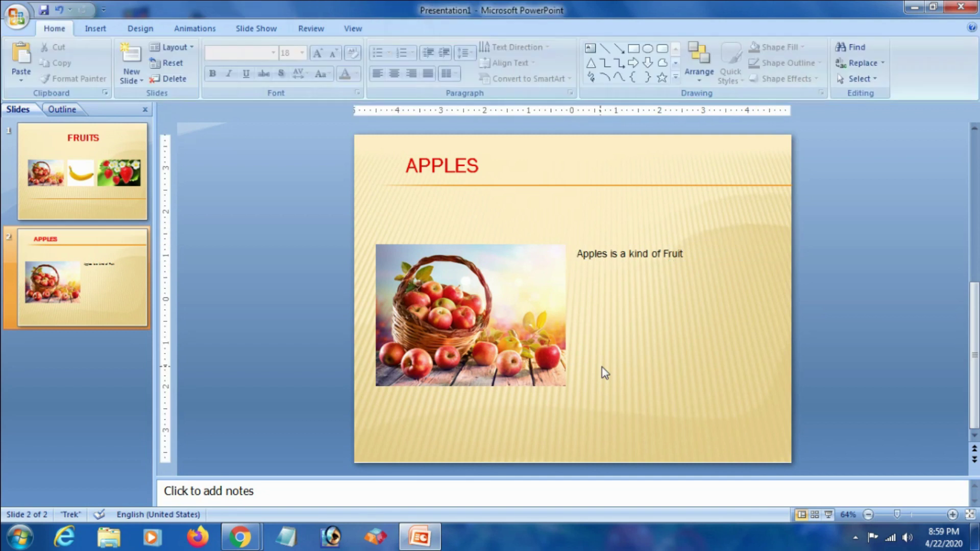
Step: Copy the banana picture from the FRUITS slide
{"action": "left_click", "coordinate": [73, 187]}
{"action": "left_click", "coordinate": [570, 308]}
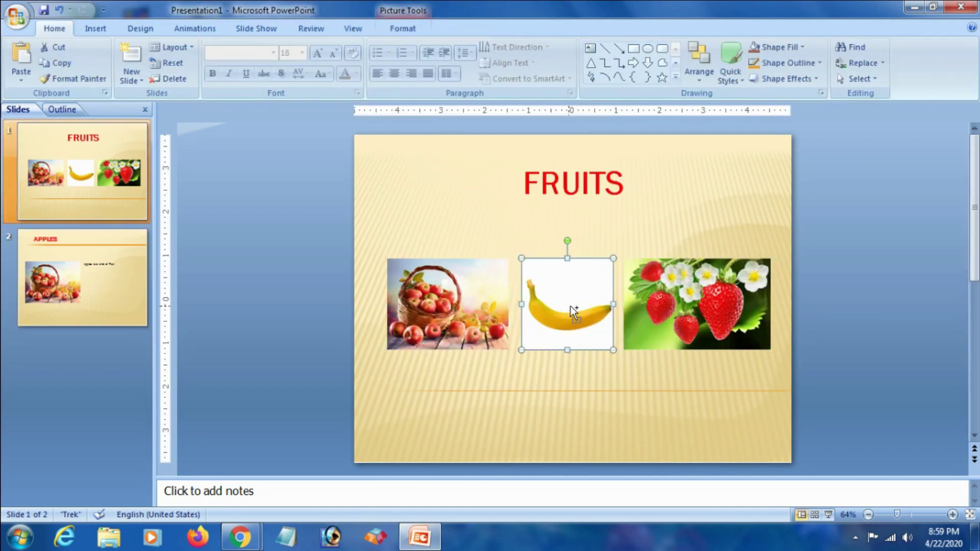
{"action": "right_click", "coordinate": [571, 305]}
{"action": "left_click", "coordinate": [603, 319]}
Step: Add a new slide after APPLES and delete its title and content placeholders
{"action": "left_click", "coordinate": [125, 277]}
{"action": "right_click", "coordinate": [125, 276]}
{"action": "left_click", "coordinate": [177, 331]}
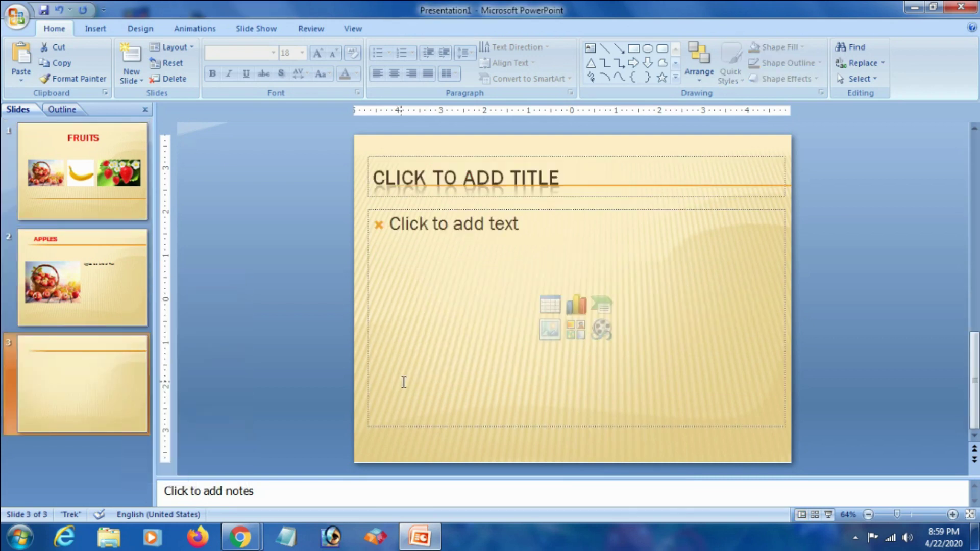
{"action": "left_click_drag", "start_coordinate": [807, 446], "coordinate": [260, 153]}
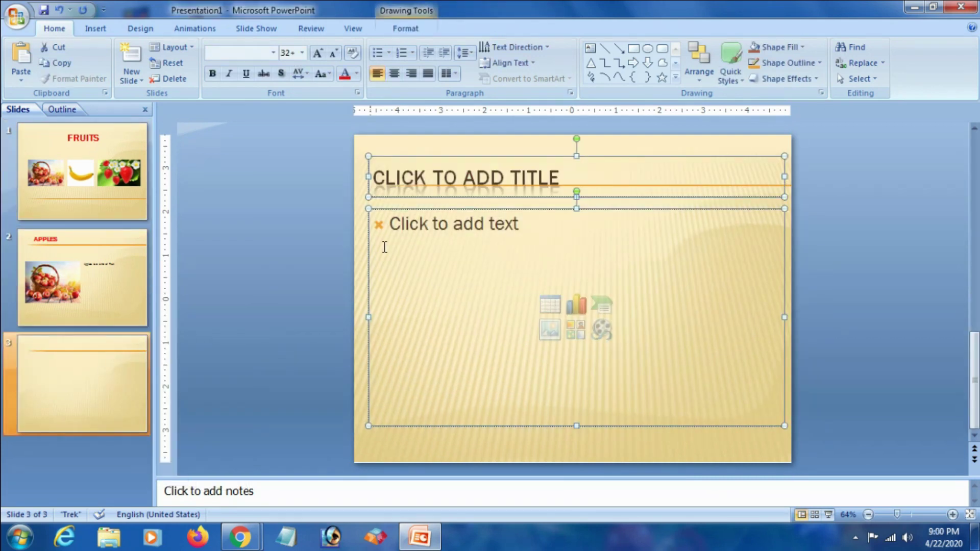
{"action": "key", "text": "Delete"}
Step: Paste the banana picture onto the empty third slide
{"action": "right_click", "coordinate": [428, 288]}
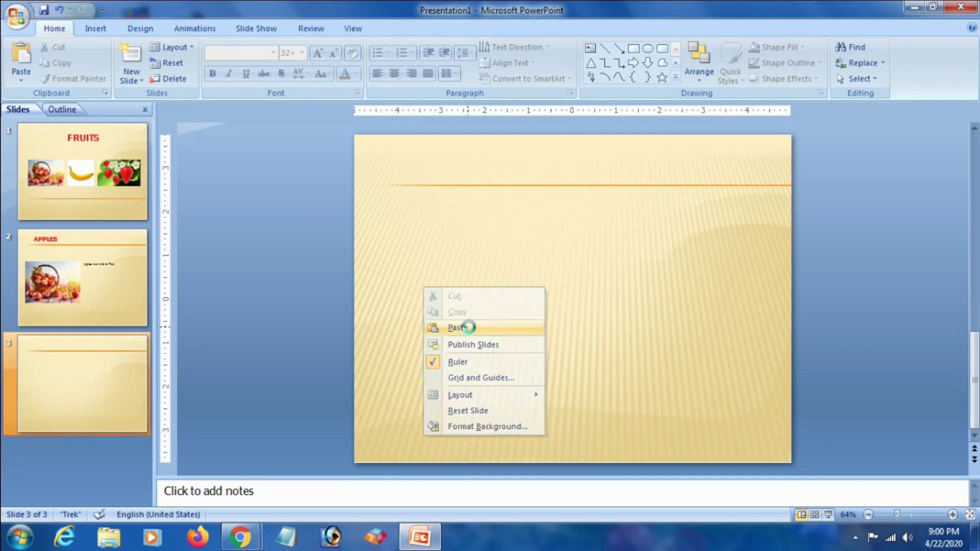
{"action": "left_click", "coordinate": [457, 326]}
{"action": "left_click", "coordinate": [459, 320]}
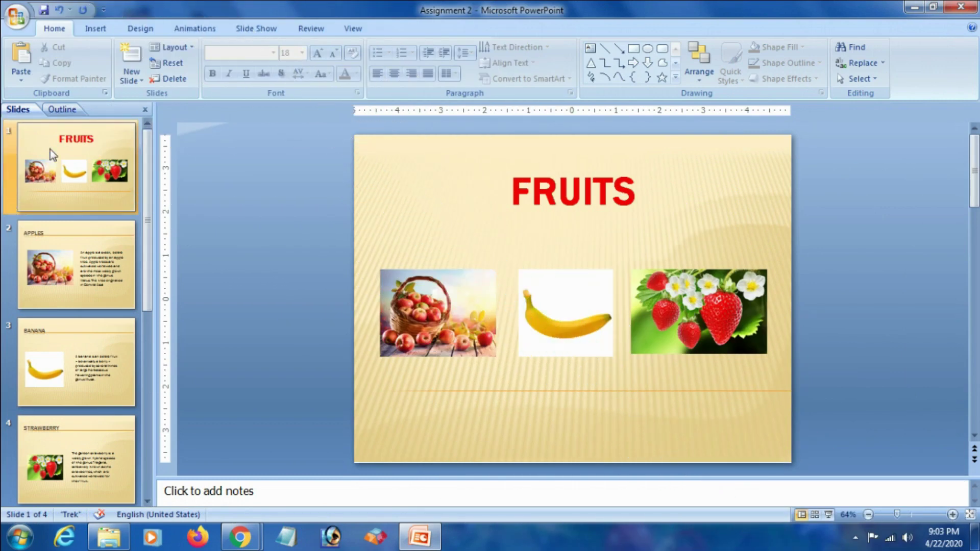
{"action": "left_click", "coordinate": [47, 148]}
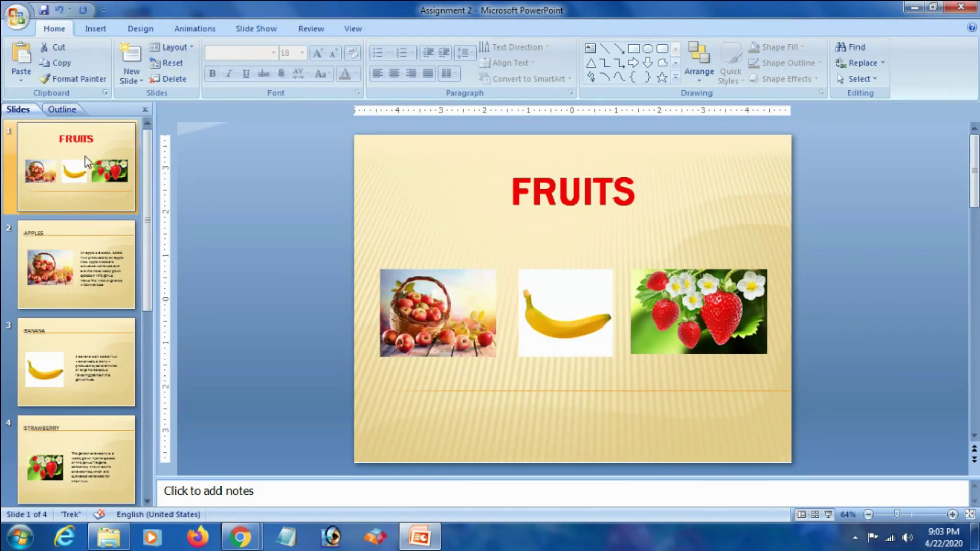
{"action": "left_click", "coordinate": [445, 184]}
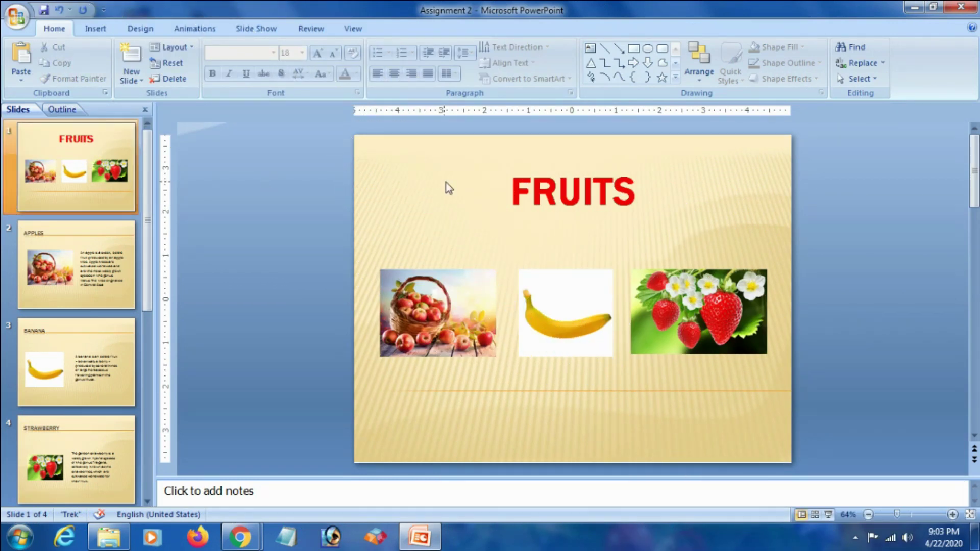
{"action": "left_click", "coordinate": [472, 304]}
{"action": "left_click", "coordinate": [553, 312]}
{"action": "left_click", "coordinate": [665, 316]}
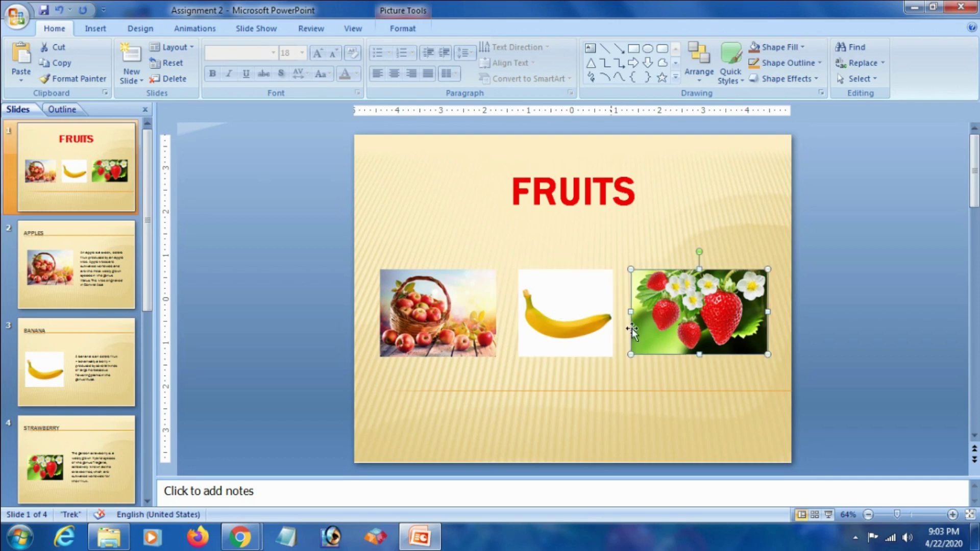
{"action": "left_click", "coordinate": [137, 301]}
{"action": "left_click", "coordinate": [596, 321]}
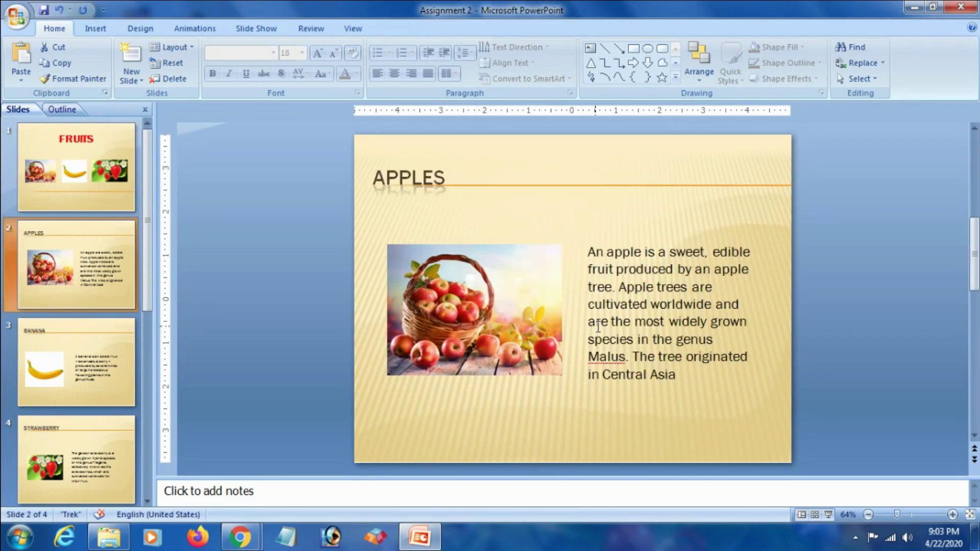
{"action": "left_click", "coordinate": [515, 330]}
{"action": "left_click", "coordinate": [433, 214]}
{"action": "left_click", "coordinate": [438, 265]}
{"action": "left_click", "coordinate": [102, 350]}
{"action": "left_click", "coordinate": [465, 273]}
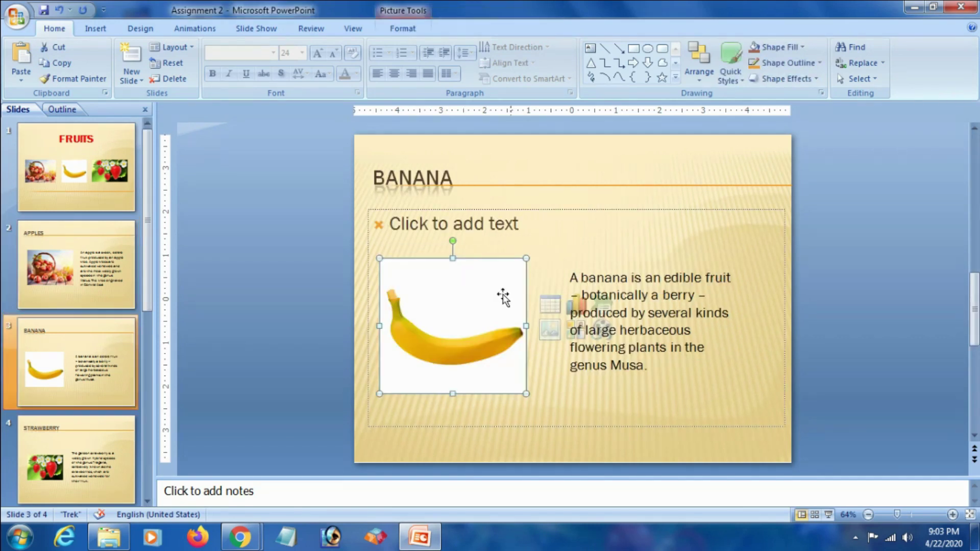
{"action": "left_click", "coordinate": [607, 301]}
{"action": "left_click", "coordinate": [82, 443]}
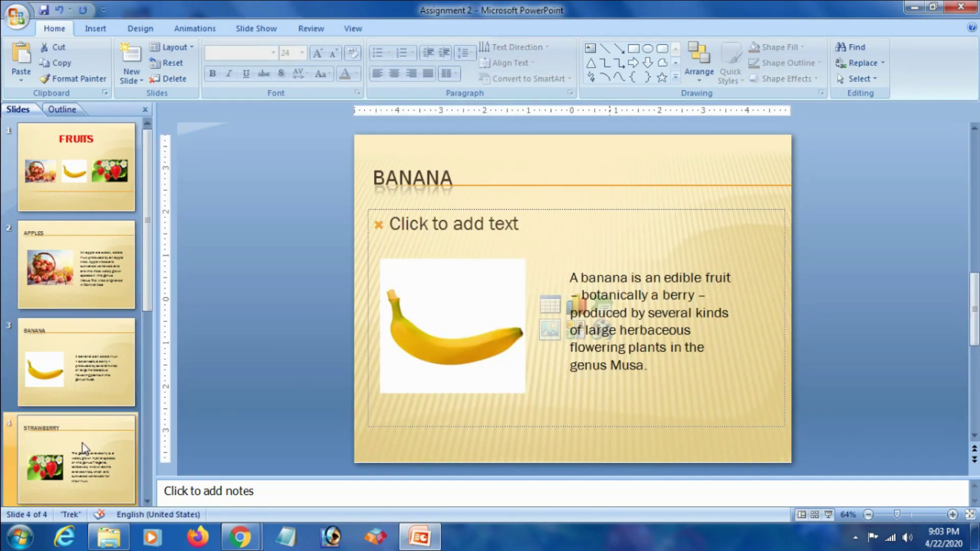
{"action": "left_click", "coordinate": [593, 293]}
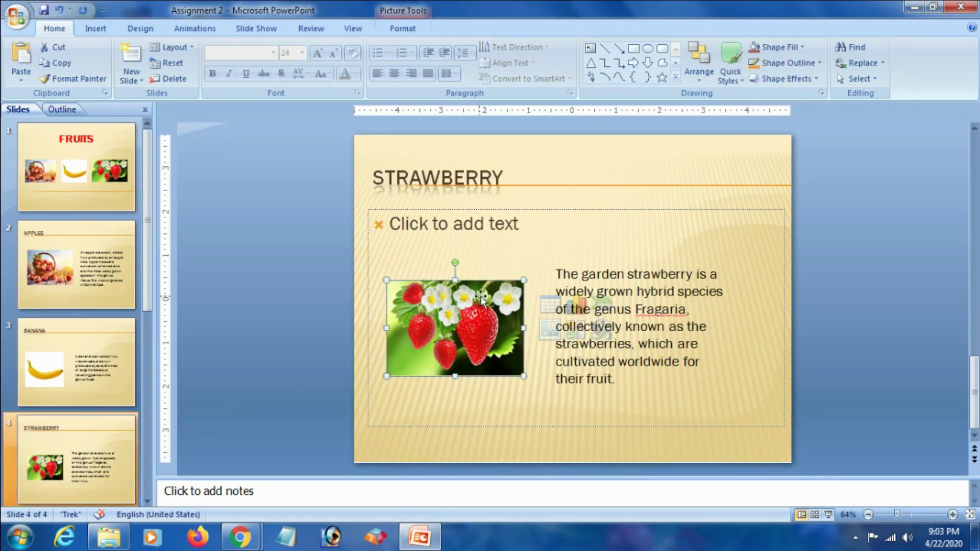
{"action": "left_click", "coordinate": [462, 247]}
{"action": "left_click", "coordinate": [100, 338]}
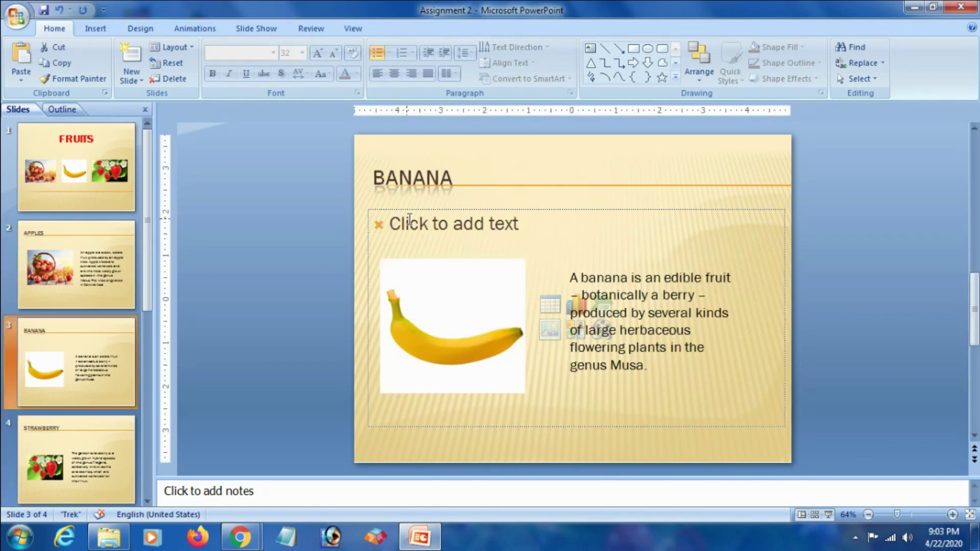
{"action": "left_click", "coordinate": [409, 220]}
{"action": "left_click", "coordinate": [96, 235]}
{"action": "left_click", "coordinate": [110, 187]}
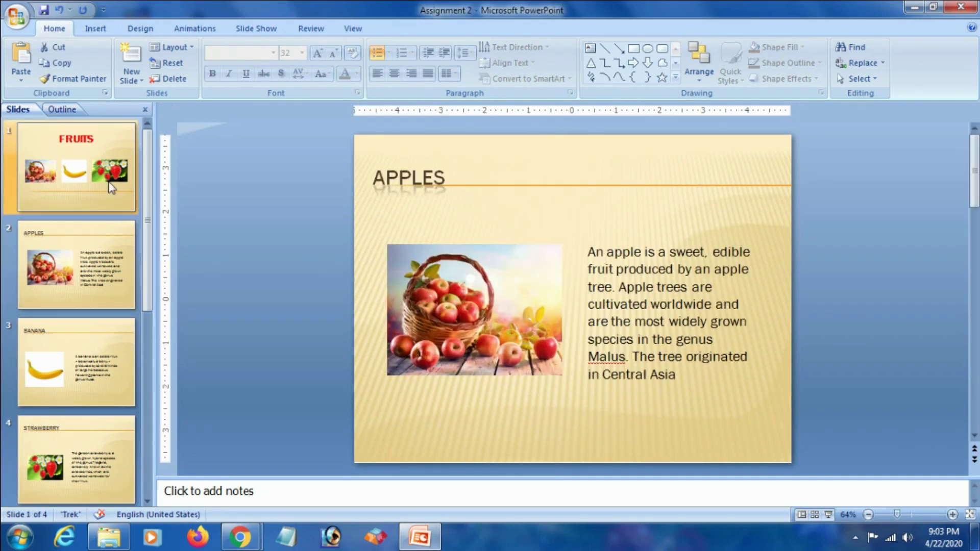
Step: Hyperlink the apple picture to the APPLES slide in this document
{"action": "left_click", "coordinate": [427, 301]}
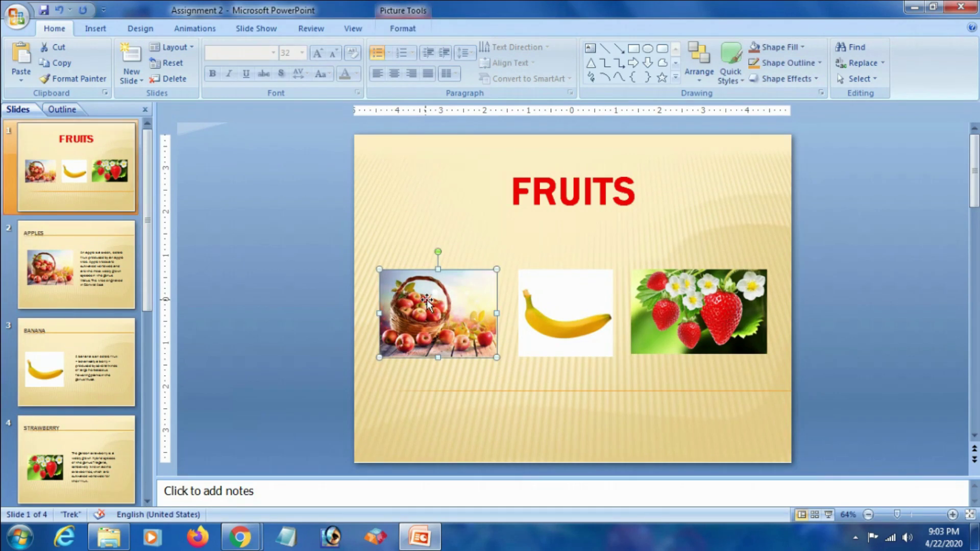
{"action": "right_click", "coordinate": [428, 314]}
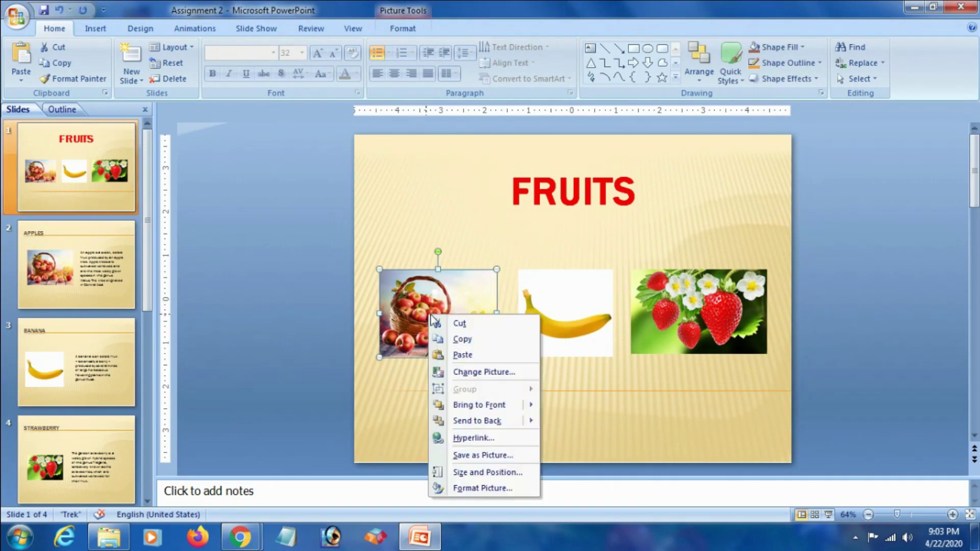
{"action": "left_click", "coordinate": [494, 437]}
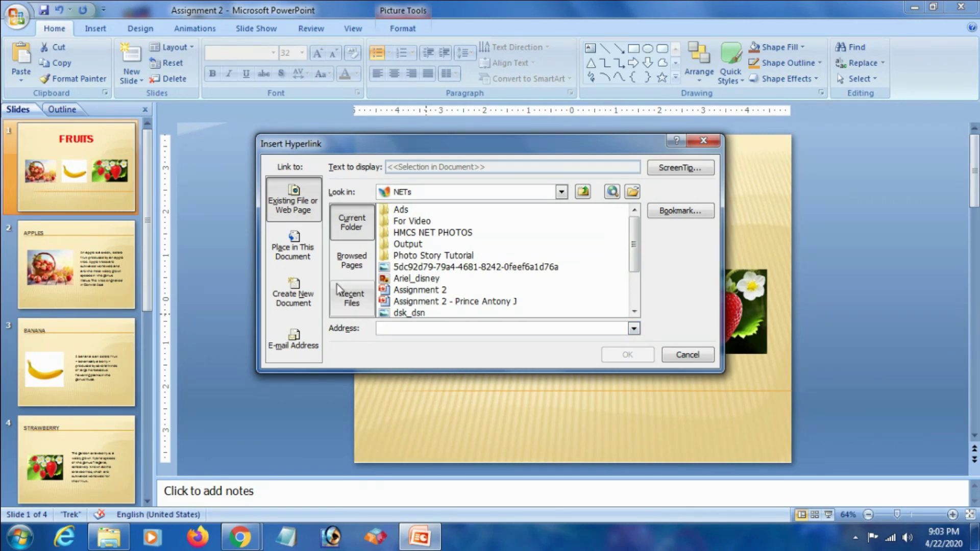
{"action": "left_click", "coordinate": [308, 263]}
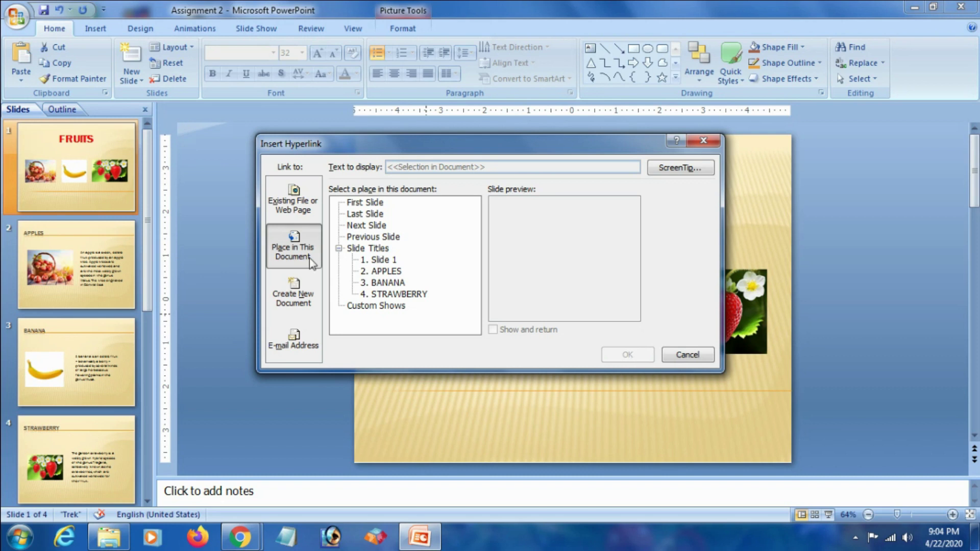
{"action": "left_click", "coordinate": [382, 271]}
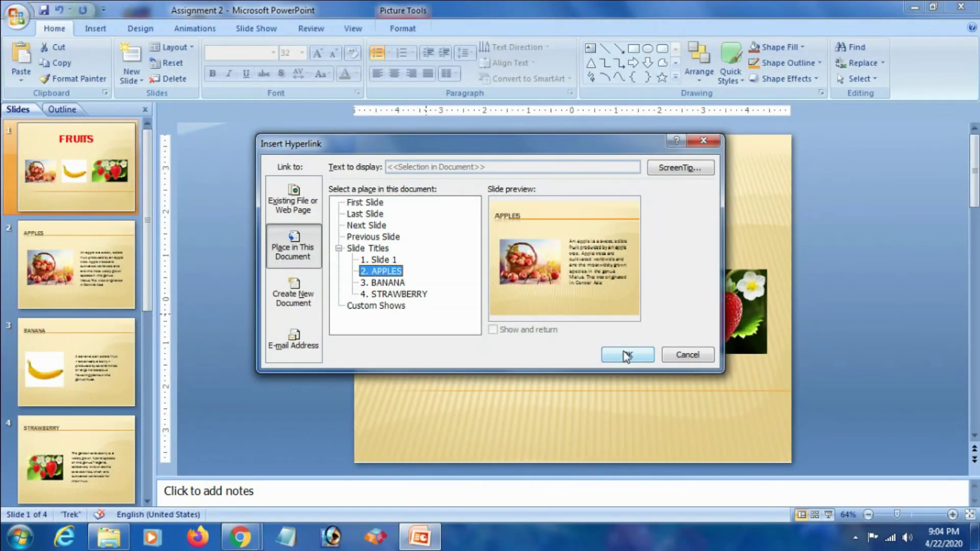
{"action": "left_click", "coordinate": [624, 355]}
Step: Hyperlink the banana picture to the BANANA slide
{"action": "left_click", "coordinate": [574, 316]}
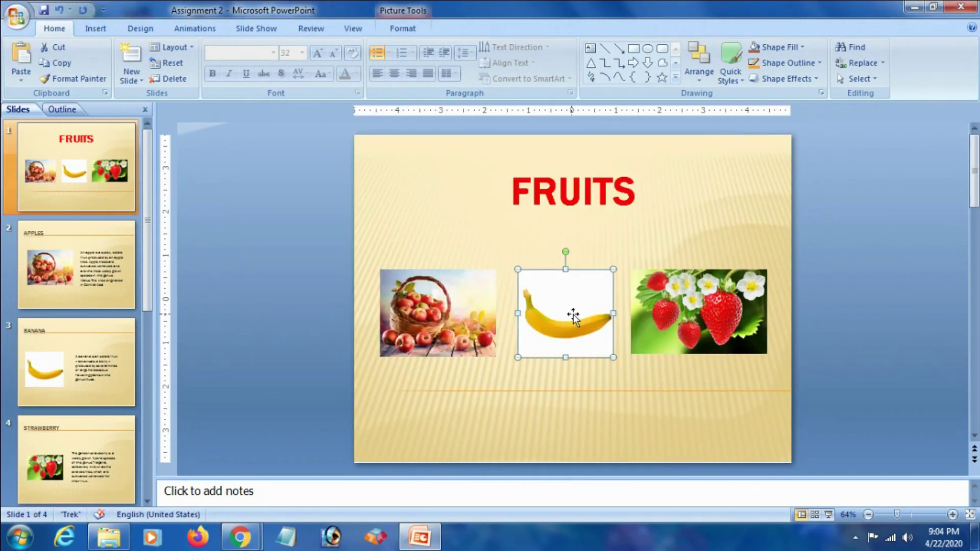
{"action": "right_click", "coordinate": [573, 316]}
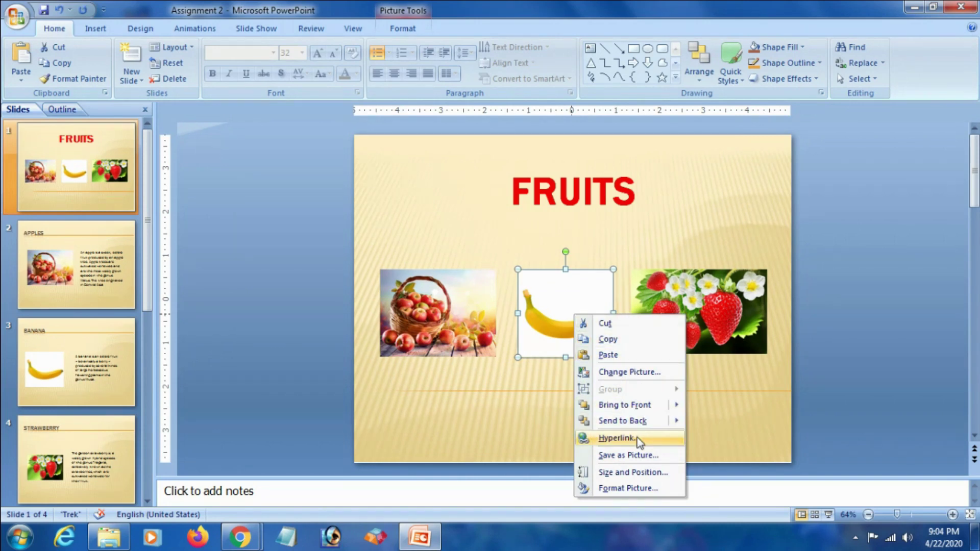
{"action": "left_click", "coordinate": [635, 439]}
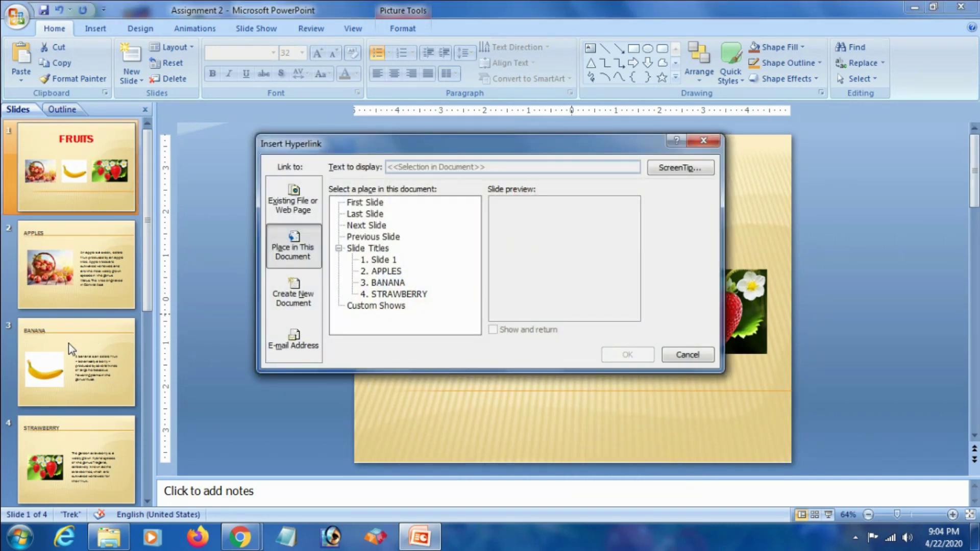
{"action": "left_click", "coordinate": [380, 284]}
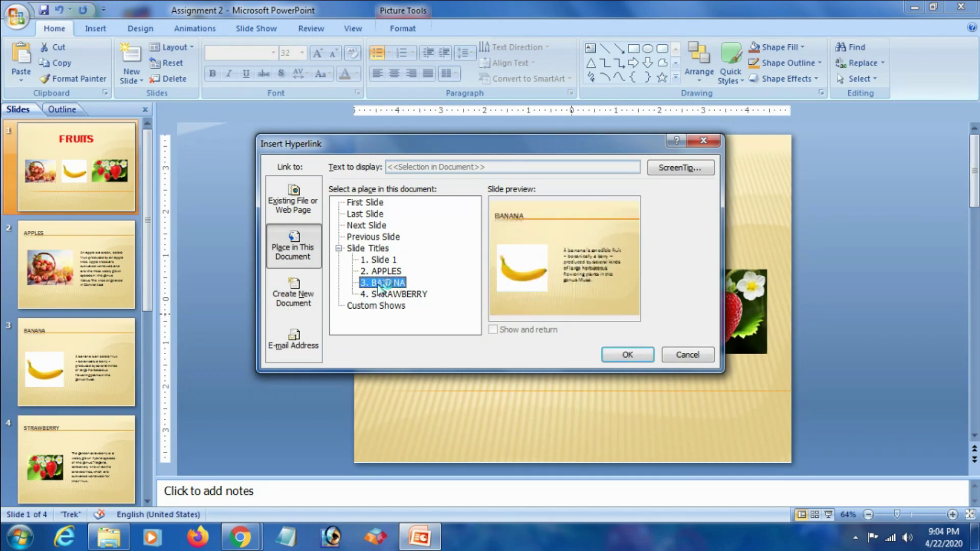
{"action": "left_click", "coordinate": [627, 355]}
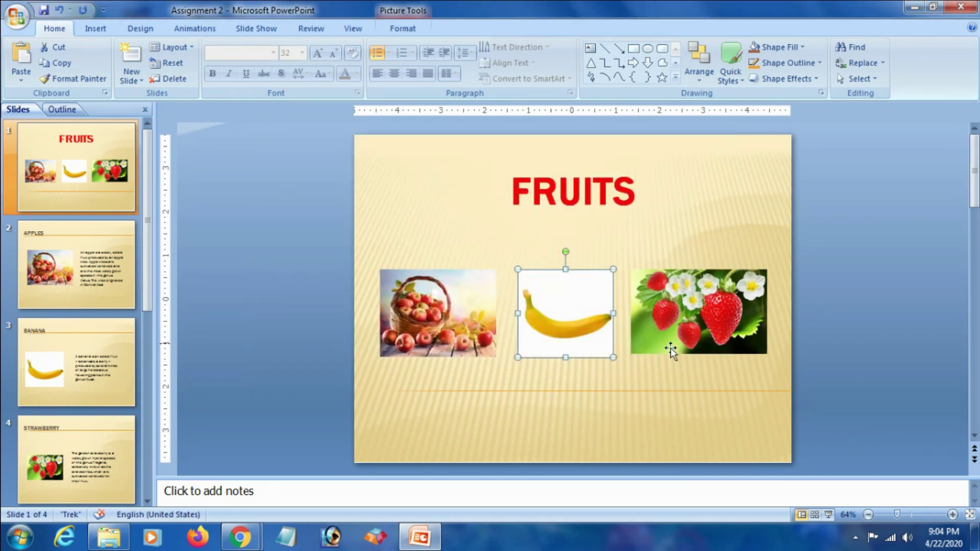
Step: Hyperlink the strawberry picture to the STRAWBERRY slide
{"action": "left_click", "coordinate": [679, 329]}
{"action": "right_click", "coordinate": [679, 328]}
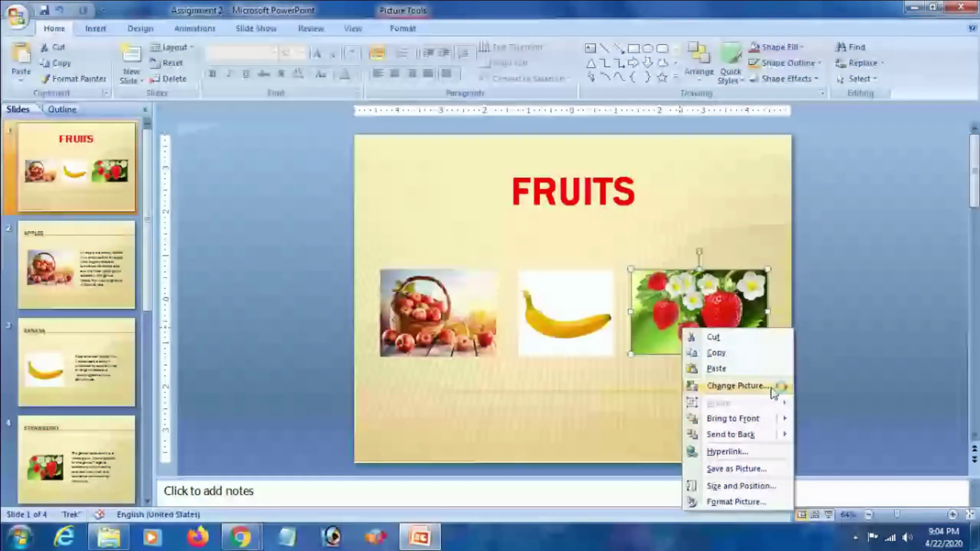
{"action": "left_click", "coordinate": [746, 451]}
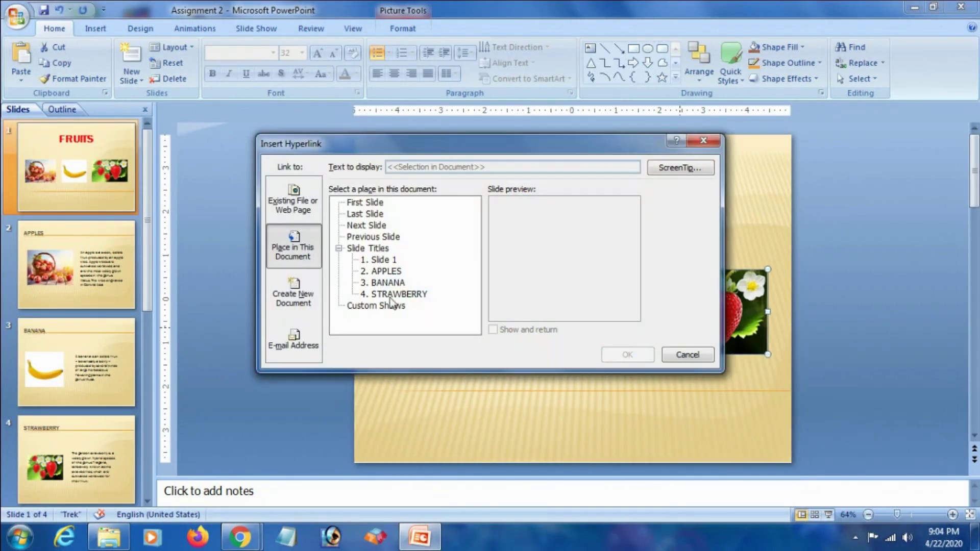
{"action": "left_click", "coordinate": [393, 295]}
{"action": "left_click", "coordinate": [624, 357]}
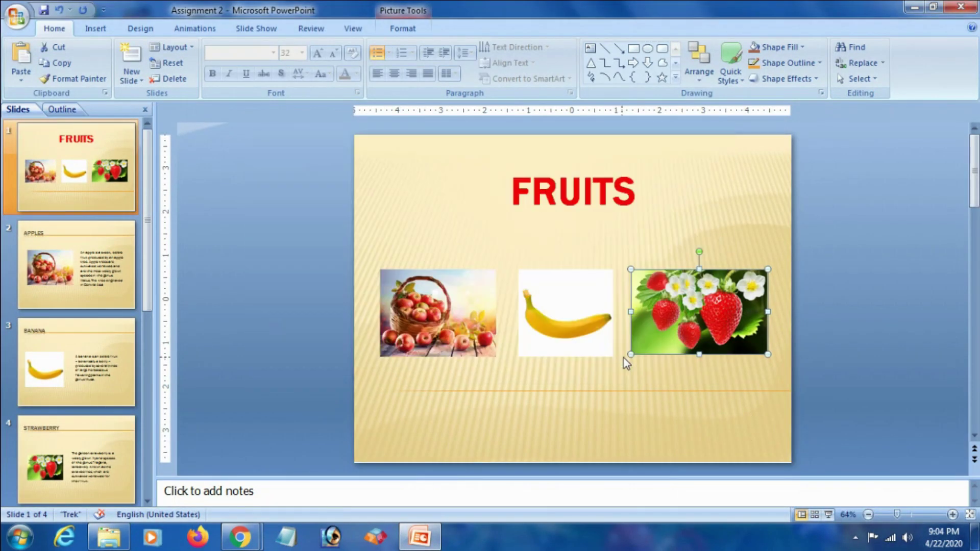
{"action": "left_click", "coordinate": [306, 313]}
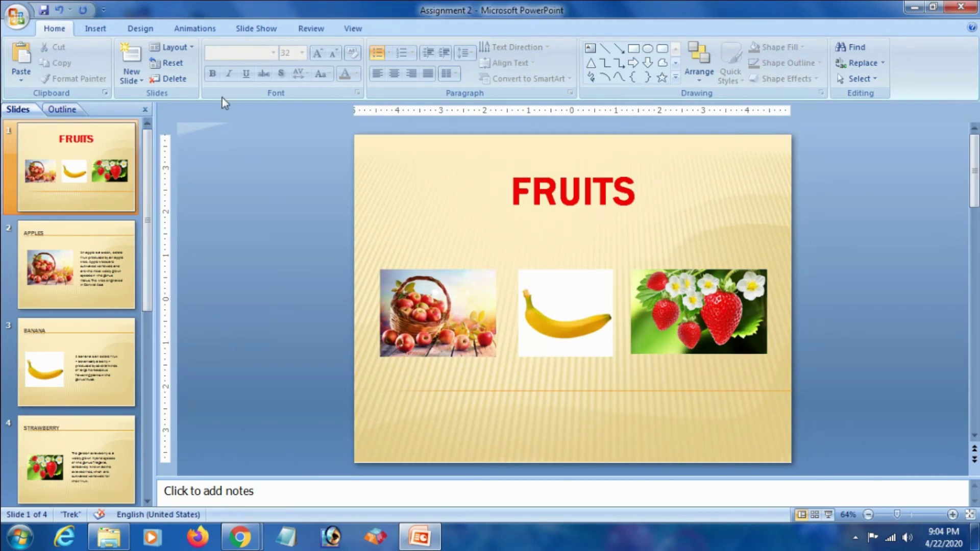
Step: Play the show from slide 1, follow the apple picture to APPLES, then return to the FRUITS slide
{"action": "left_click", "coordinate": [255, 29]}
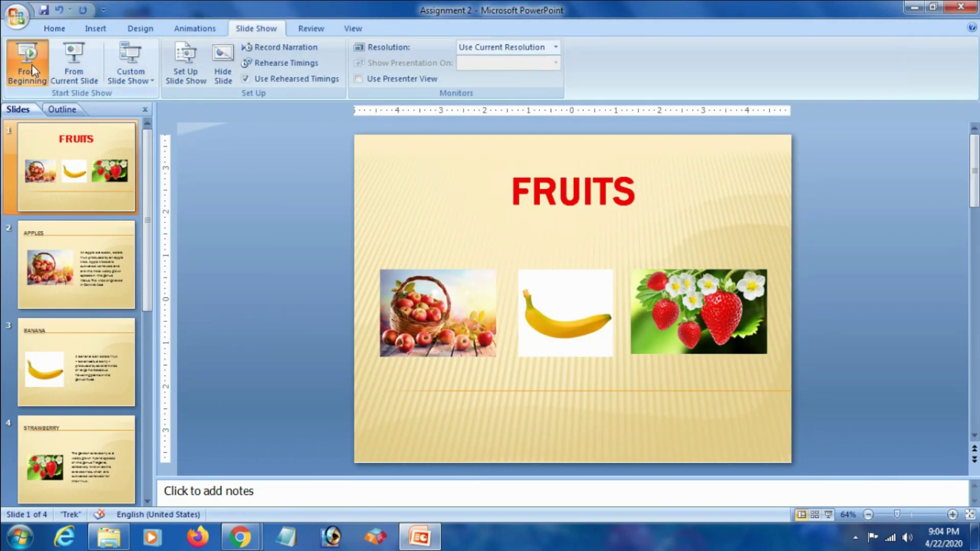
{"action": "left_click", "coordinate": [32, 64]}
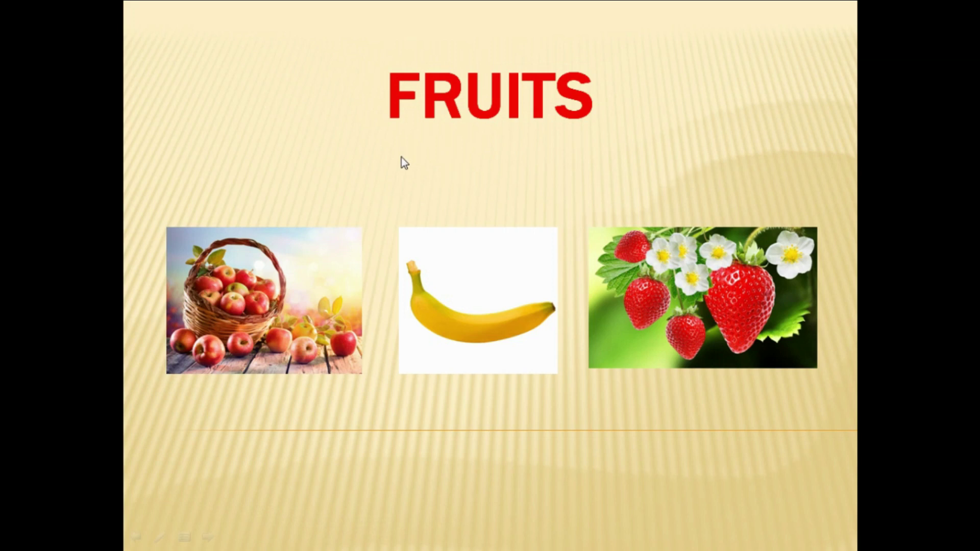
{"action": "left_click", "coordinate": [267, 298]}
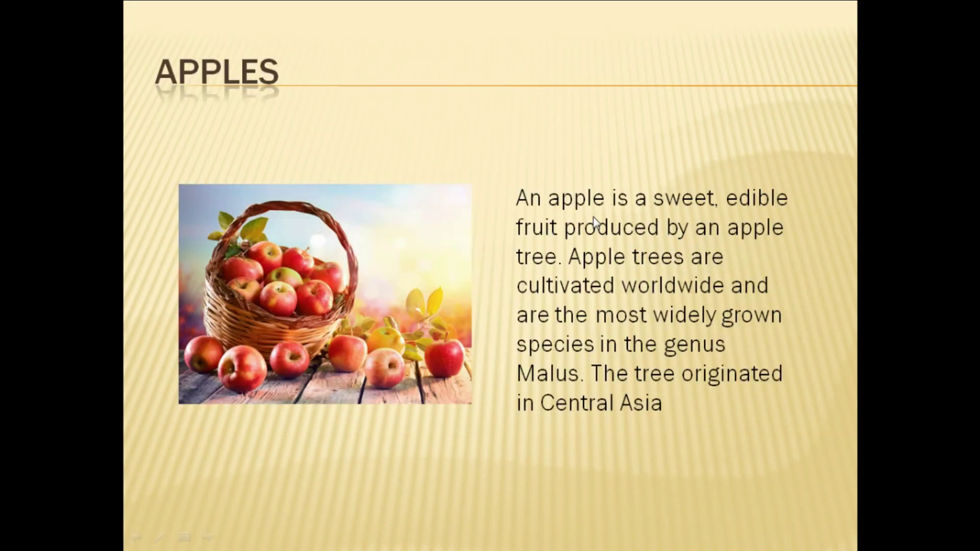
{"action": "key", "text": "Escape"}
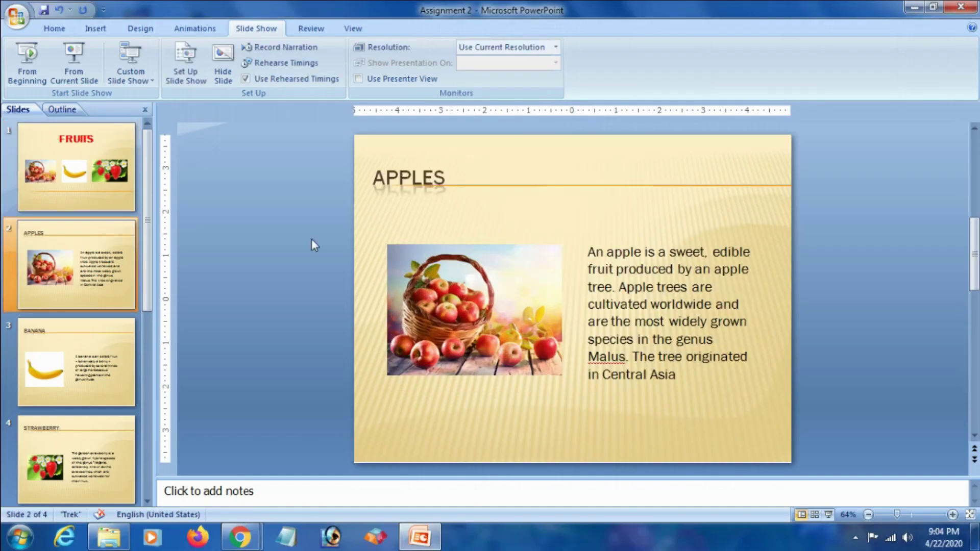
{"action": "left_click", "coordinate": [114, 185]}
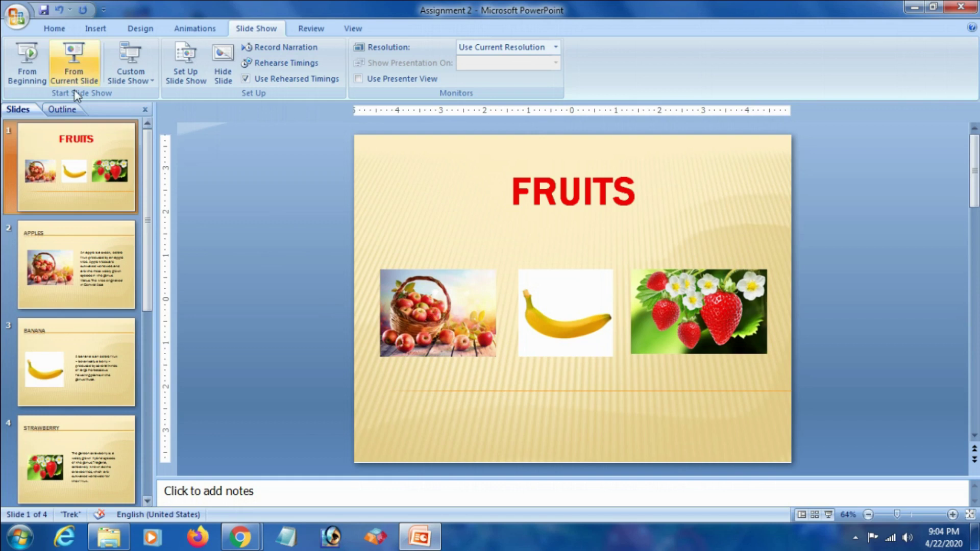
{"action": "left_click", "coordinate": [95, 29]}
Step: Add a text box under the FRUITS title reading 'Click on the picture to know more'
{"action": "left_click", "coordinate": [337, 68]}
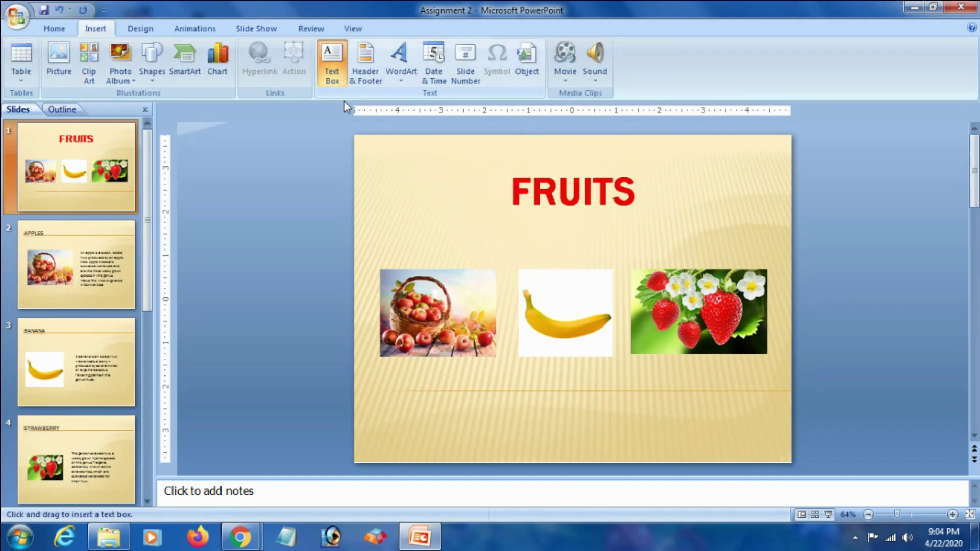
{"action": "left_click_drag", "start_coordinate": [382, 230], "coordinate": [758, 255]}
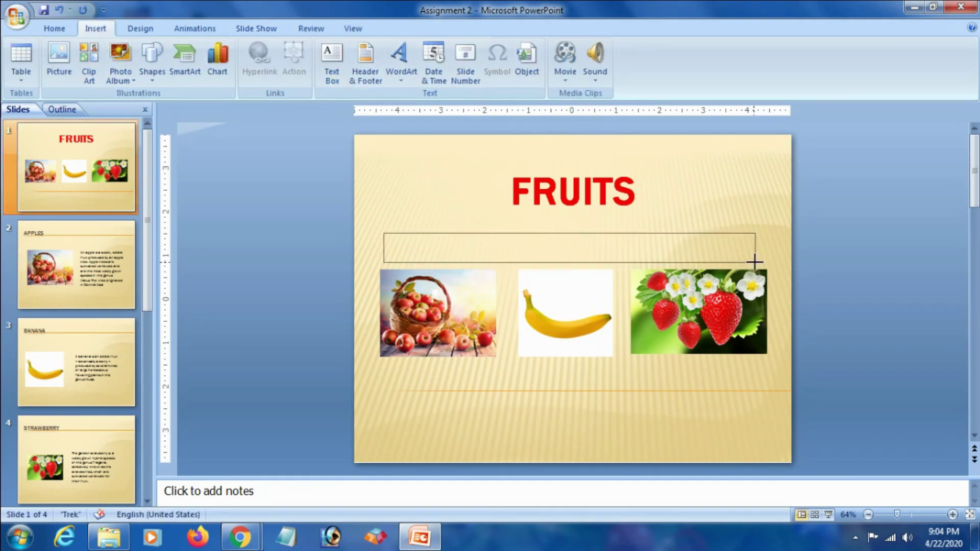
{"action": "type", "text": "C"}
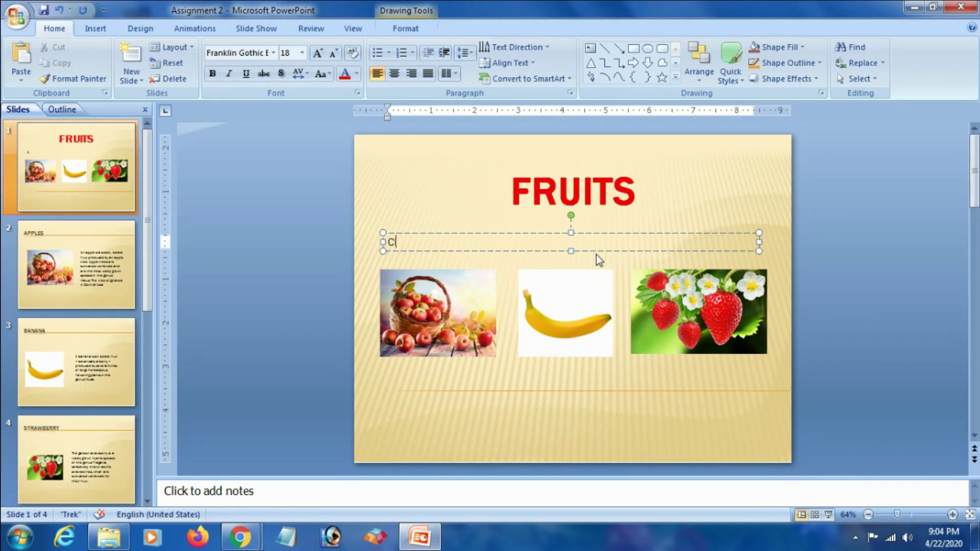
{"action": "type", "text": "lick on the pictuu"}
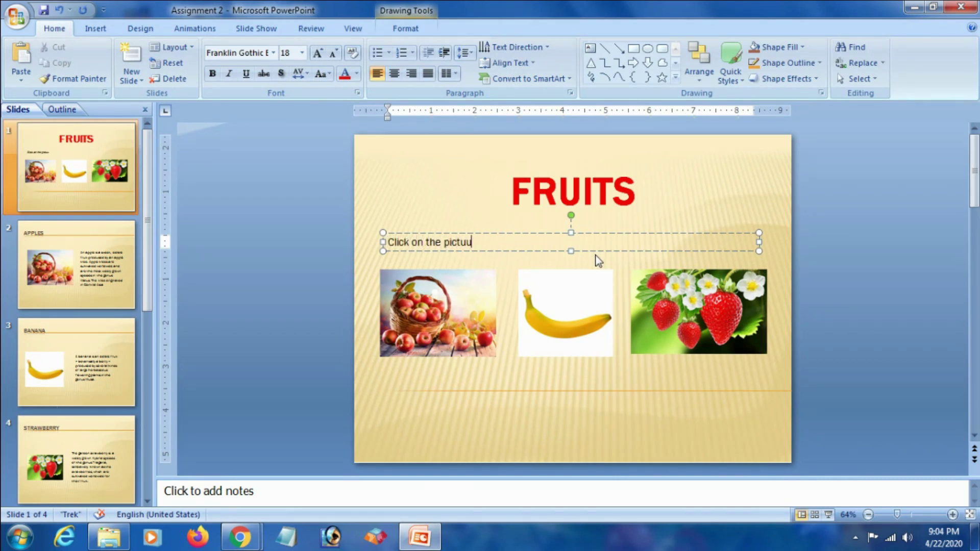
{"action": "key", "text": "BackSpace"}
{"action": "type", "text": "re to know more"}
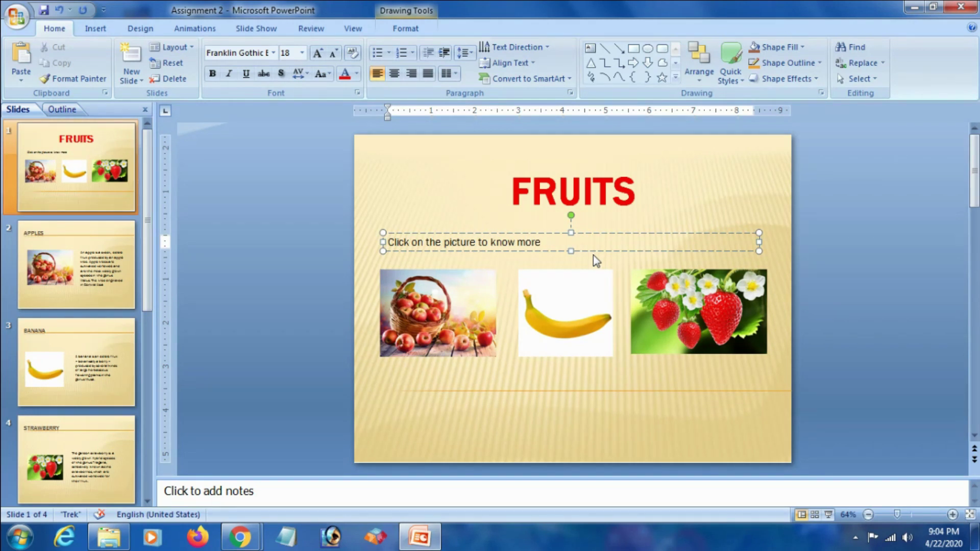
Step: Format the caption centred, bold, dark blue, 32 point
{"action": "left_click", "coordinate": [394, 73]}
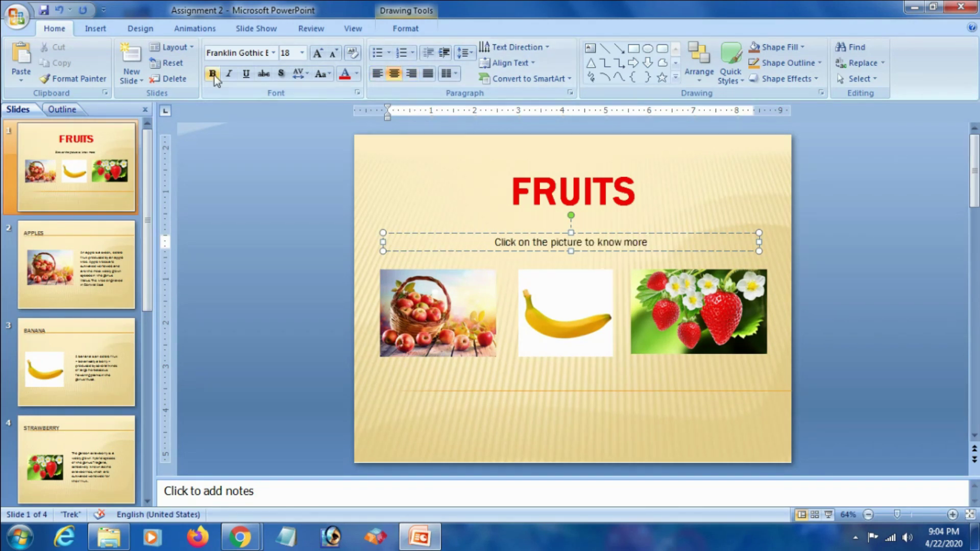
{"action": "left_click", "coordinate": [544, 233]}
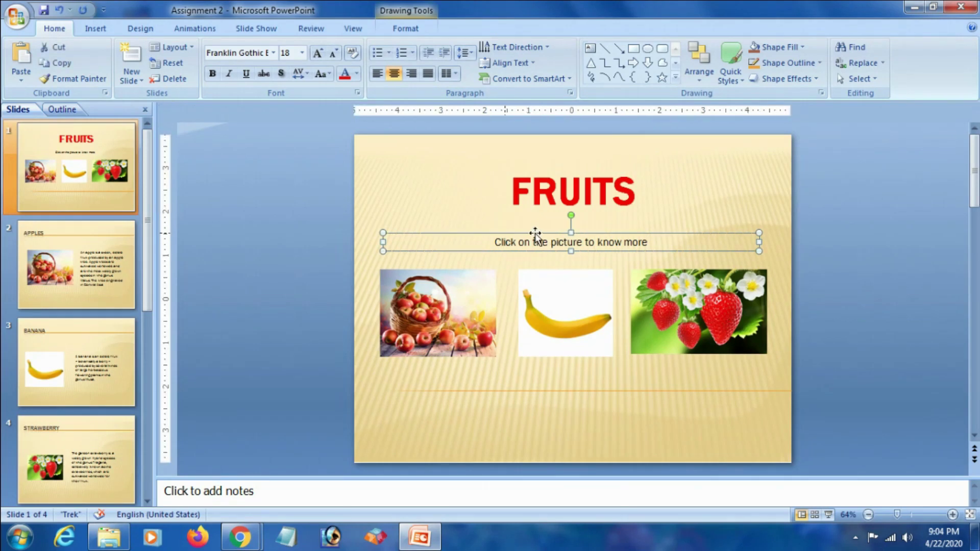
{"action": "left_click", "coordinate": [212, 73]}
{"action": "left_click", "coordinate": [356, 73]}
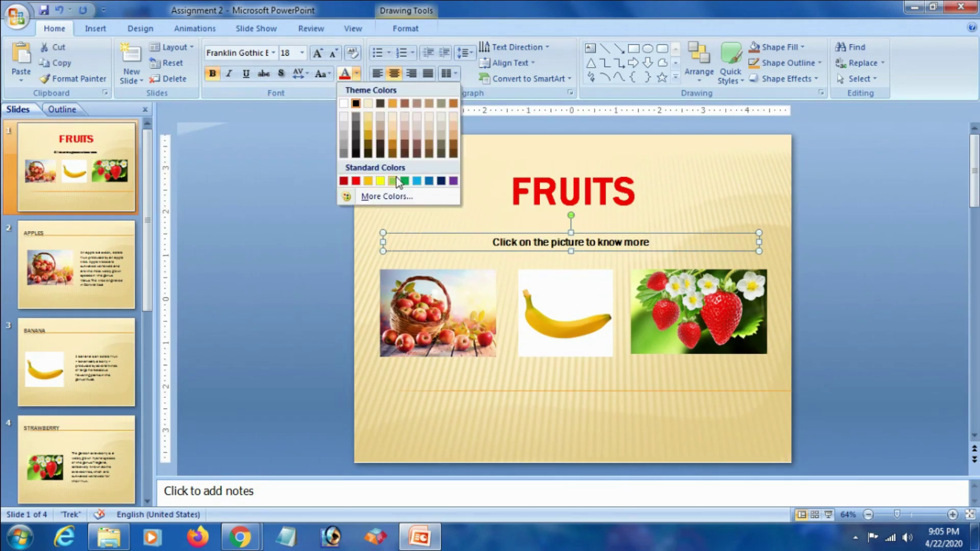
{"action": "left_click", "coordinate": [442, 182]}
{"action": "left_click", "coordinate": [302, 53]}
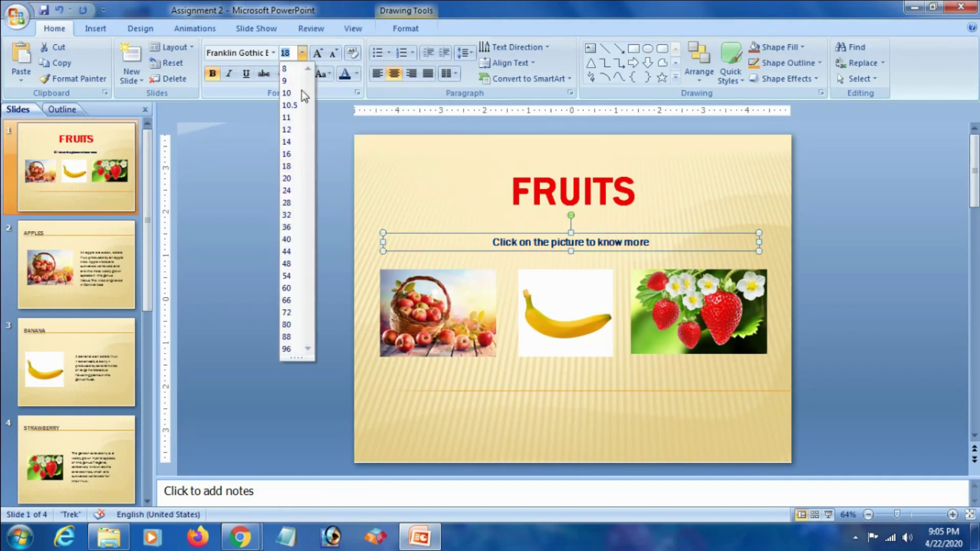
{"action": "left_click", "coordinate": [288, 215]}
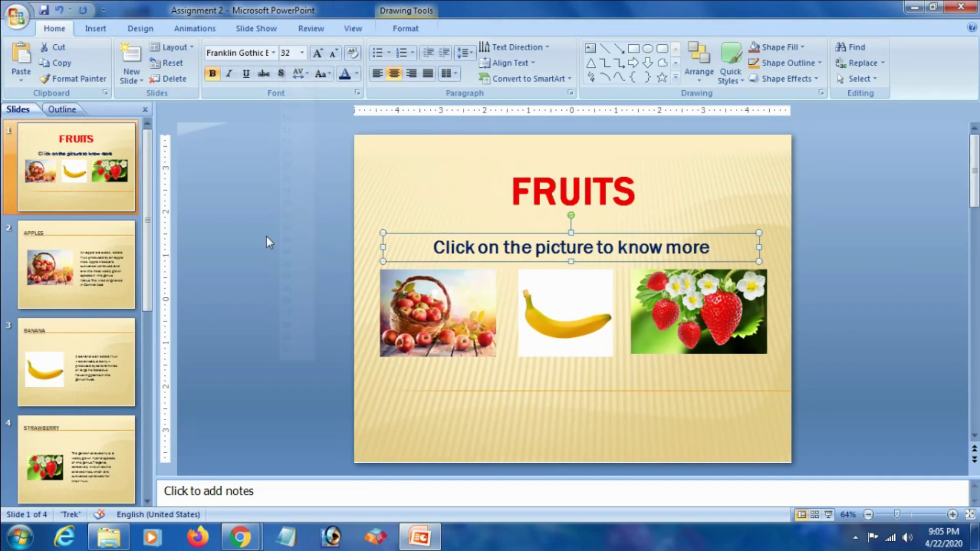
{"action": "left_click", "coordinate": [356, 392]}
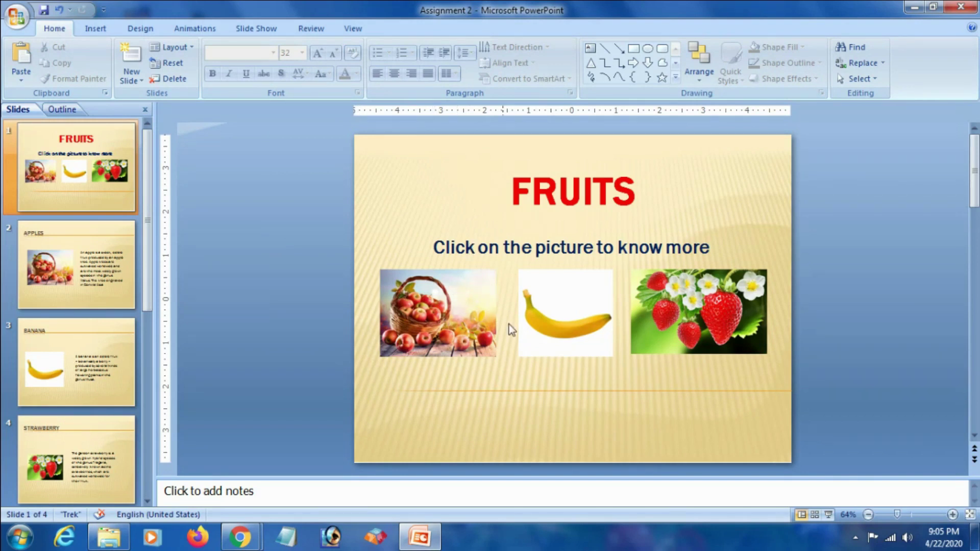
Step: Draw an oval circle in the top-right corner of the APPLES slide
{"action": "left_click", "coordinate": [96, 267]}
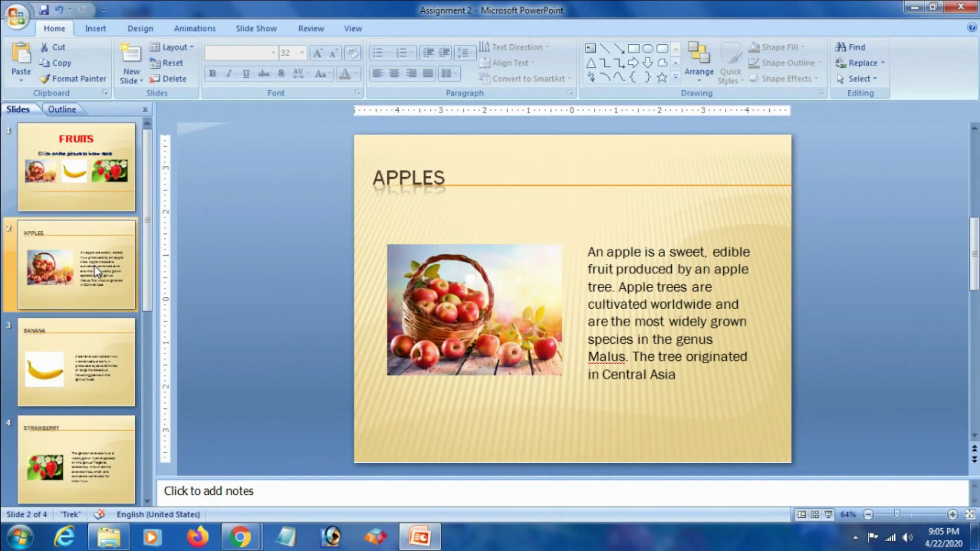
{"action": "left_click", "coordinate": [105, 193]}
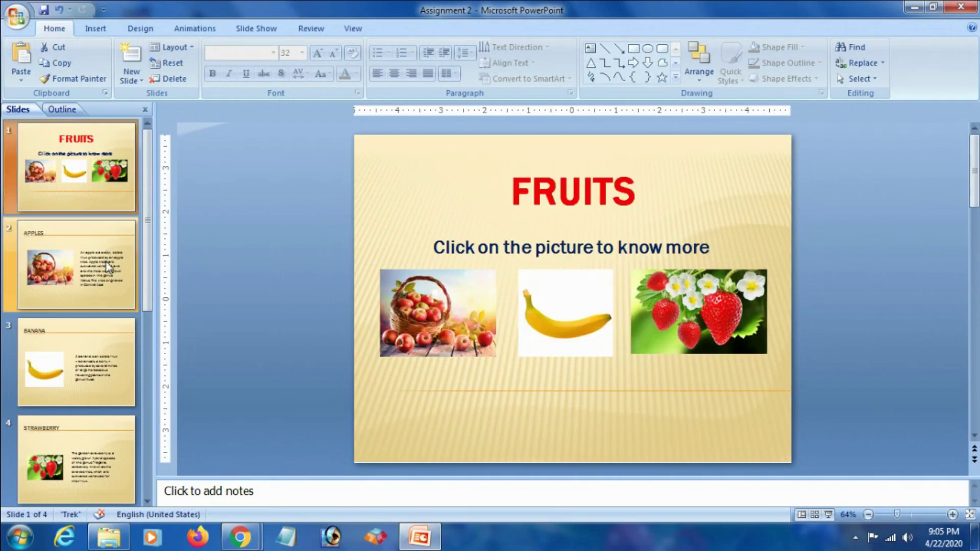
{"action": "left_click", "coordinate": [107, 266]}
{"action": "left_click", "coordinate": [95, 29]}
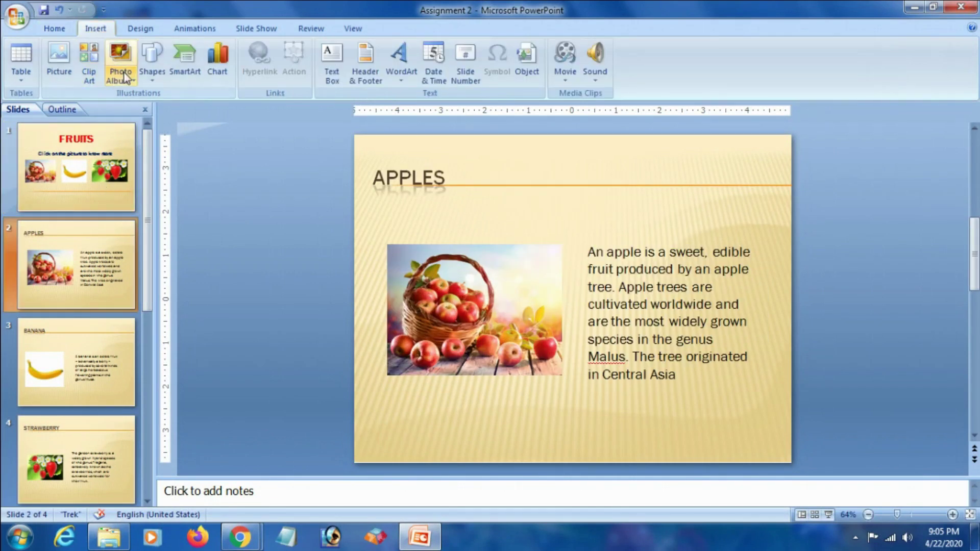
{"action": "left_click", "coordinate": [148, 71]}
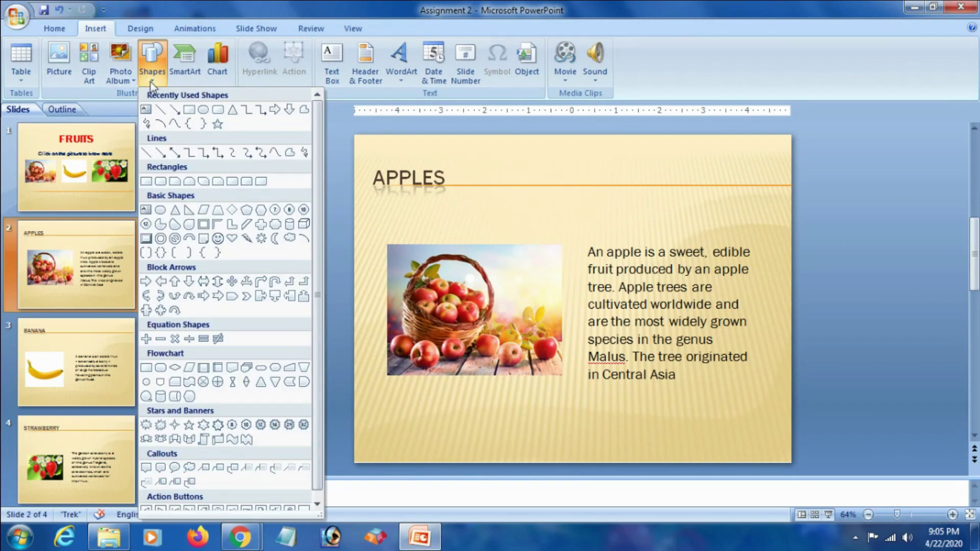
{"action": "left_click", "coordinate": [202, 113]}
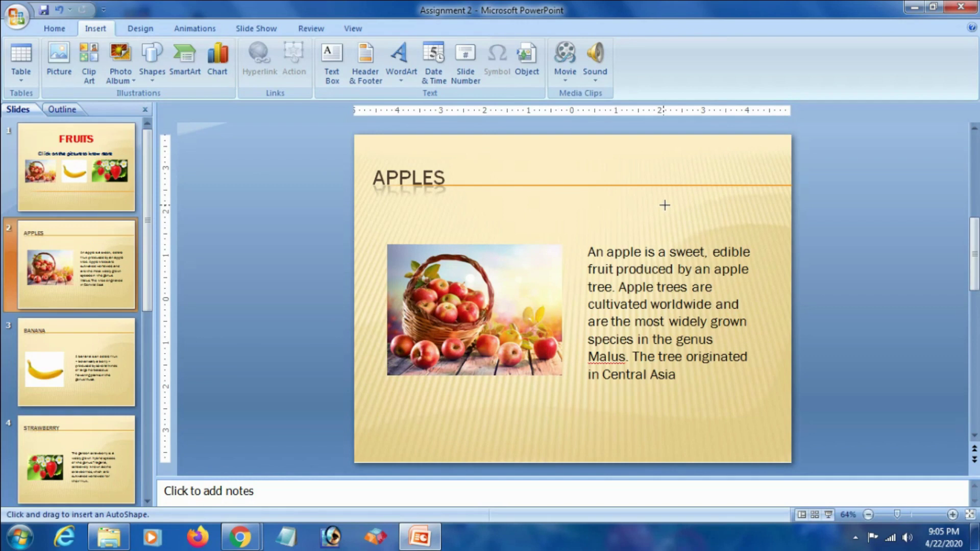
{"action": "left_click_drag", "start_coordinate": [663, 153], "coordinate": [742, 231]}
{"action": "left_click_drag", "start_coordinate": [706, 200], "coordinate": [733, 201]}
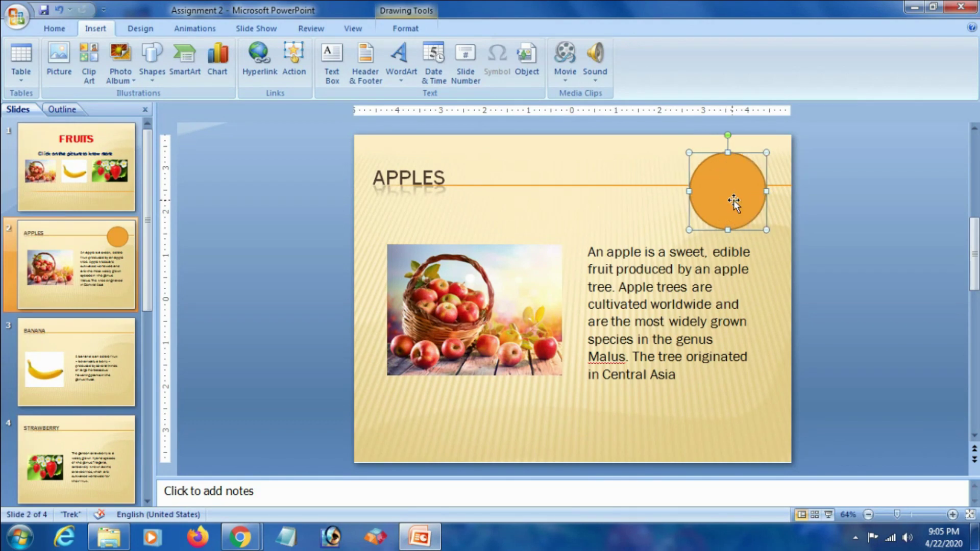
Step: Type 'HOME PAGE' on two lines inside the circle
{"action": "right_click", "coordinate": [733, 200]}
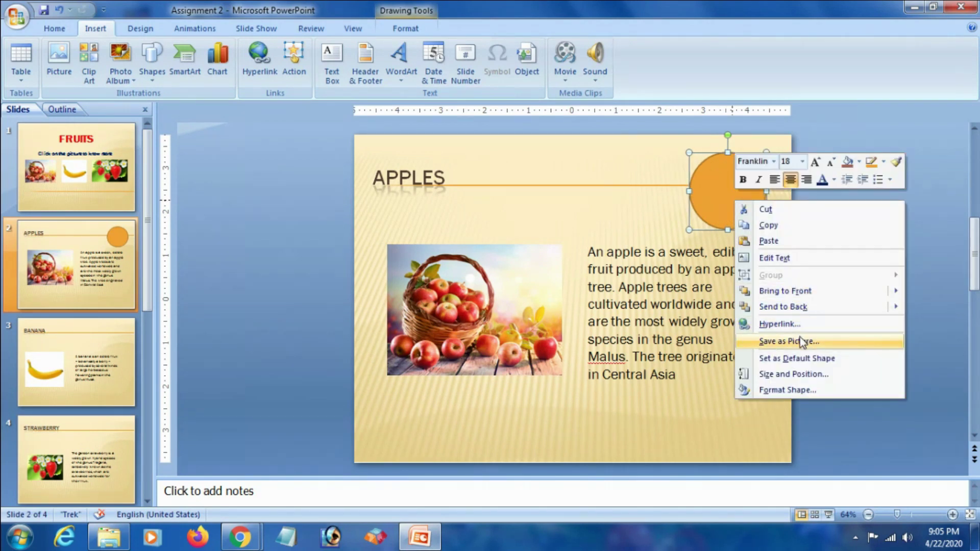
{"action": "left_click", "coordinate": [778, 259]}
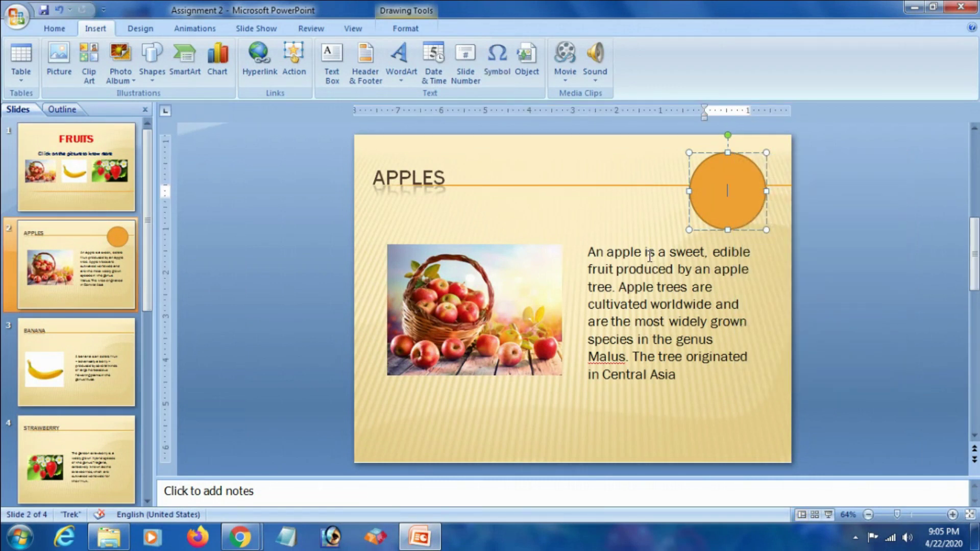
{"action": "type", "text": "HOME"}
{"action": "key", "text": "Return"}
{"action": "type", "text": "AGE"}
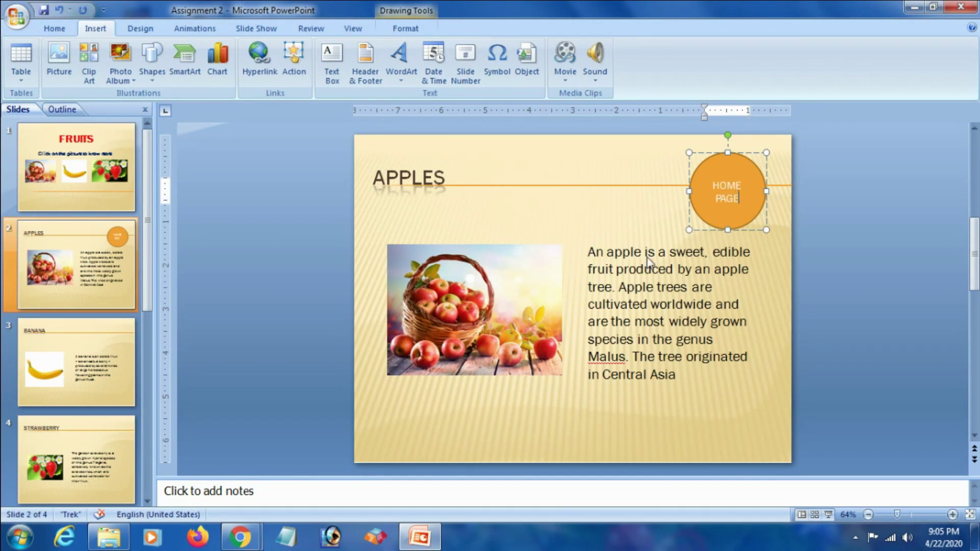
Step: Make the HOME PAGE text bold at 20 point
{"action": "left_click_drag", "start_coordinate": [738, 198], "coordinate": [712, 185]}
{"action": "left_click", "coordinate": [54, 28]}
{"action": "left_click", "coordinate": [212, 74]}
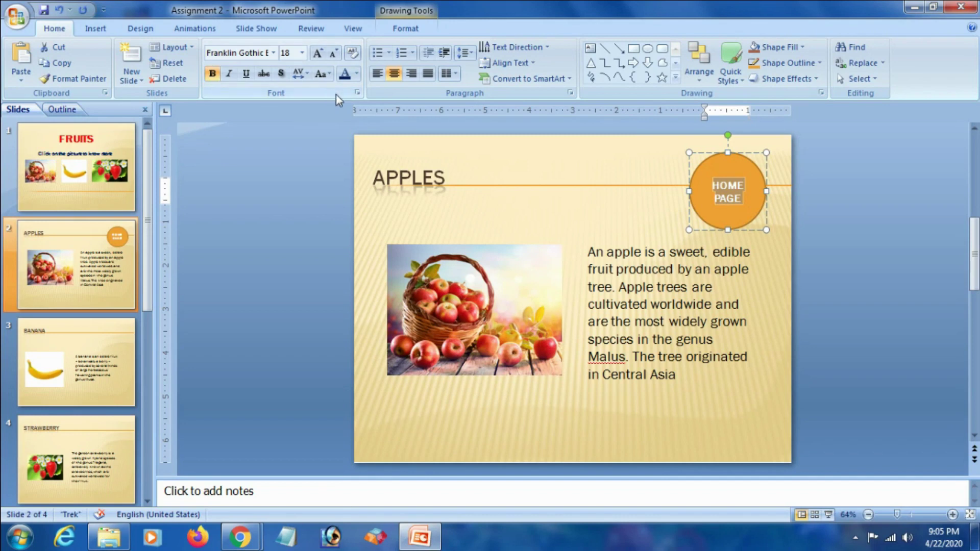
{"action": "left_click", "coordinate": [302, 53]}
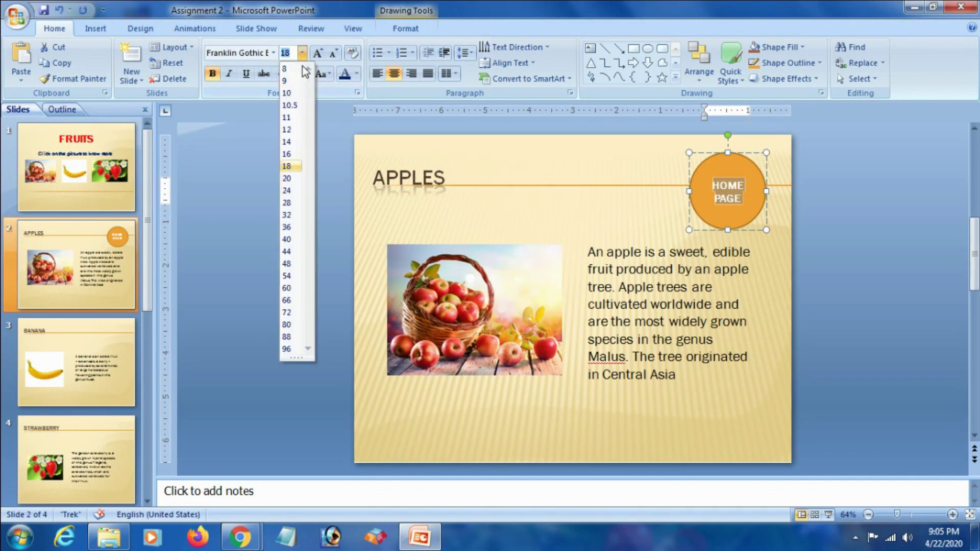
{"action": "left_click", "coordinate": [288, 178]}
{"action": "right_click", "coordinate": [755, 220]}
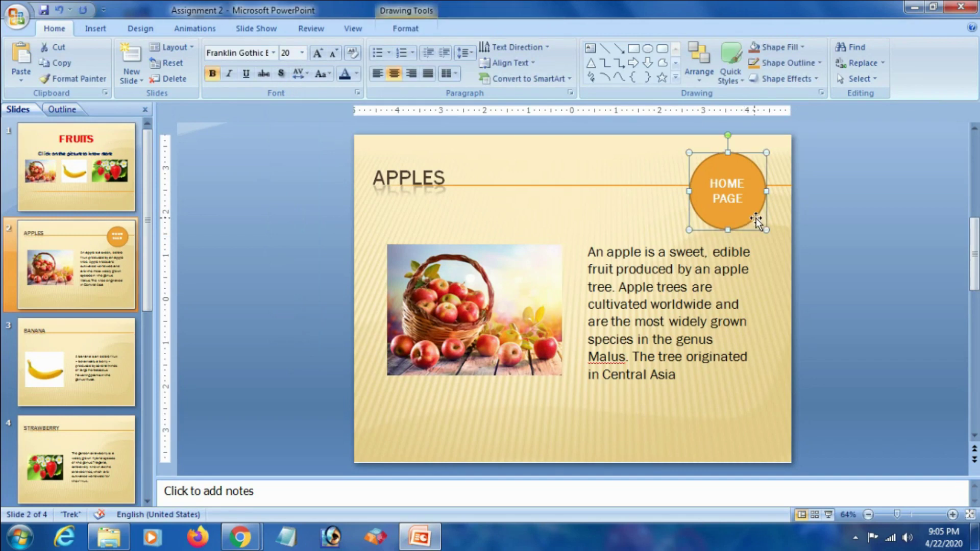
Step: Set the HOME PAGE circle's fill colour to standard red in Format Shape
{"action": "left_click", "coordinate": [810, 407]}
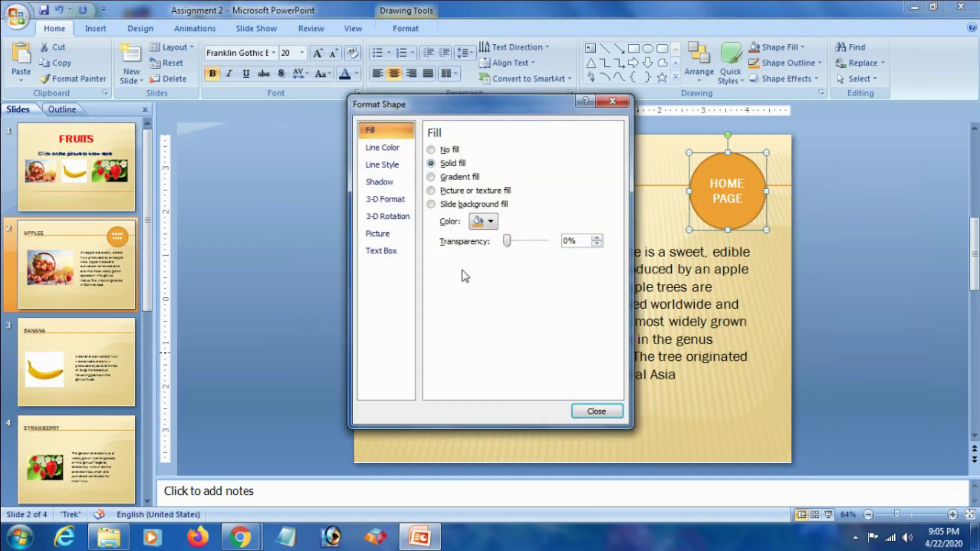
{"action": "left_click", "coordinate": [490, 221]}
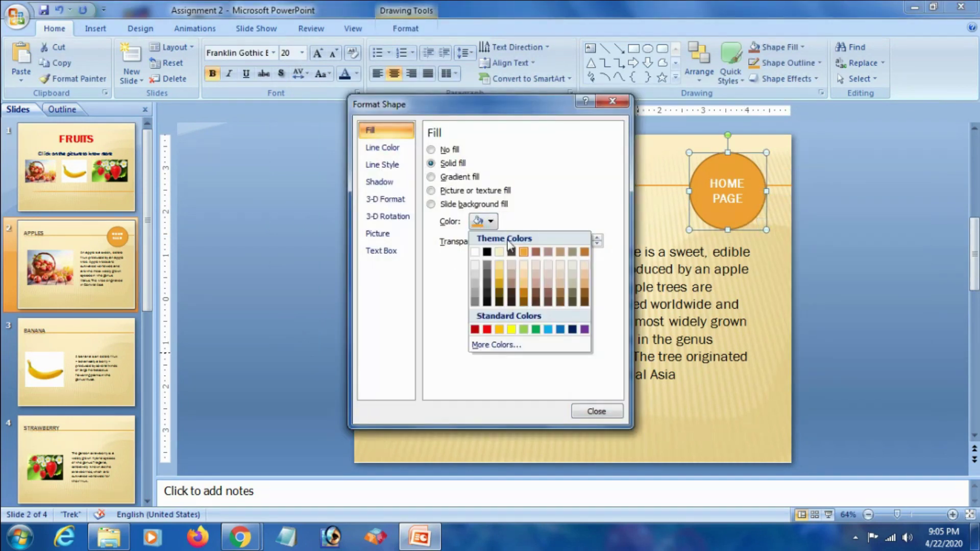
{"action": "left_click", "coordinate": [487, 331]}
{"action": "left_click", "coordinate": [589, 413]}
{"action": "left_click", "coordinate": [549, 417]}
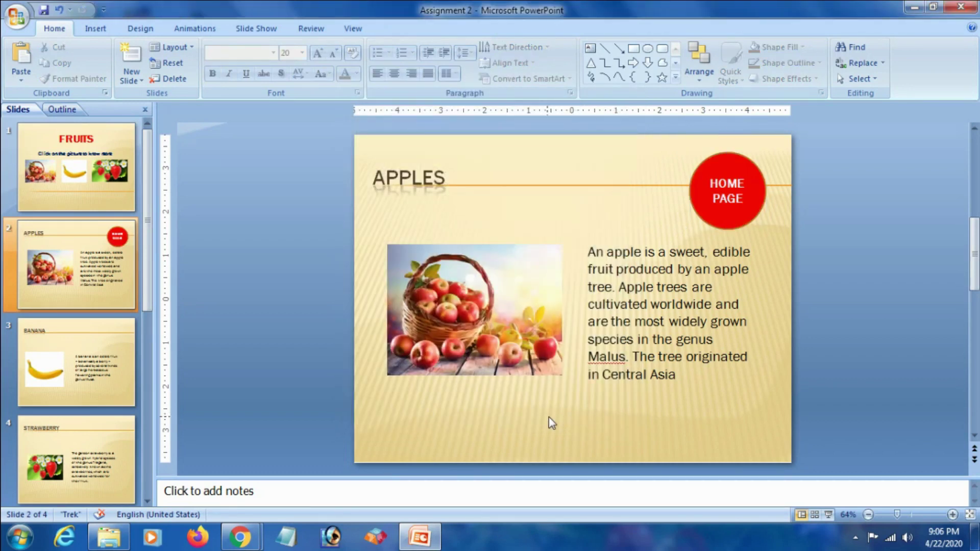
{"action": "left_click", "coordinate": [736, 220]}
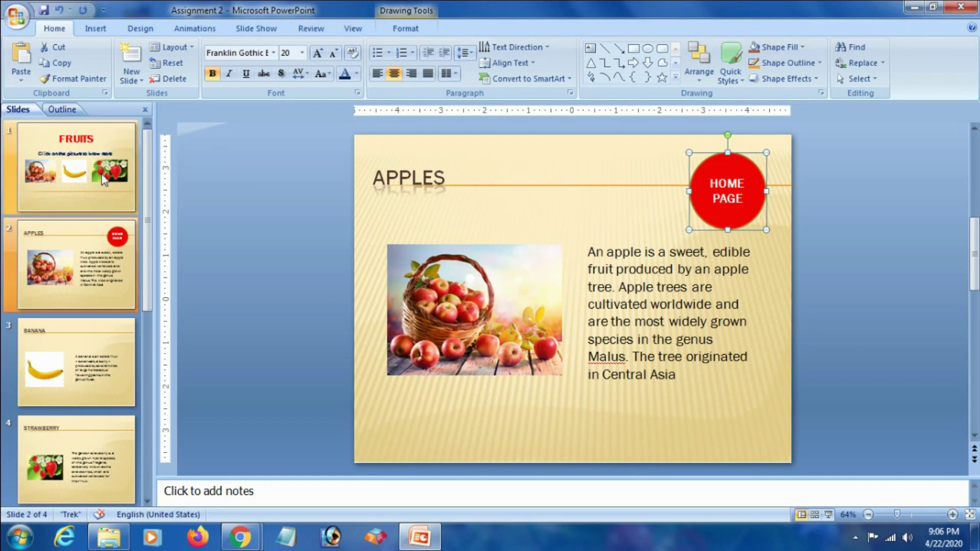
Step: Hyperlink the HOME PAGE circle to First Slide via Place in This Document
{"action": "right_click", "coordinate": [732, 195]}
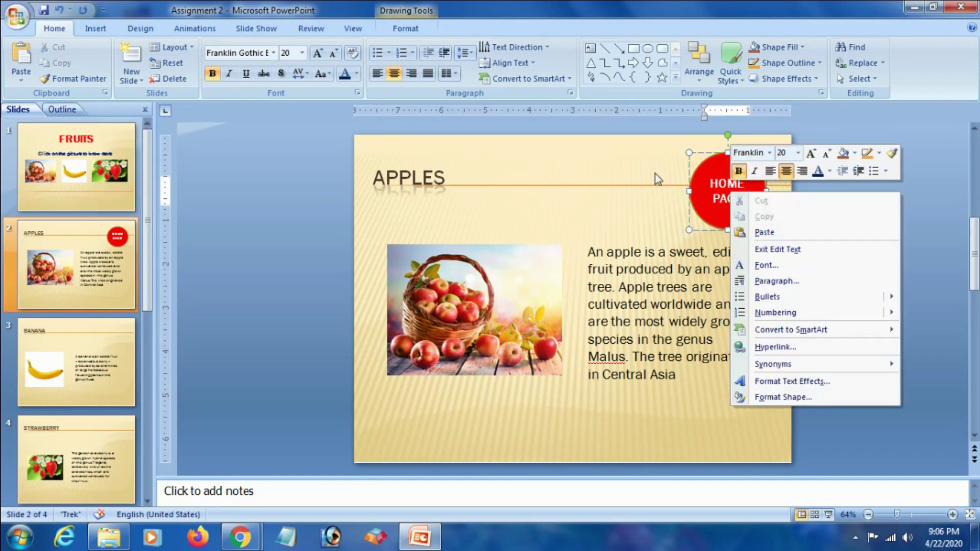
{"action": "left_click", "coordinate": [843, 123]}
{"action": "left_click", "coordinate": [740, 165]}
{"action": "right_click", "coordinate": [742, 159]}
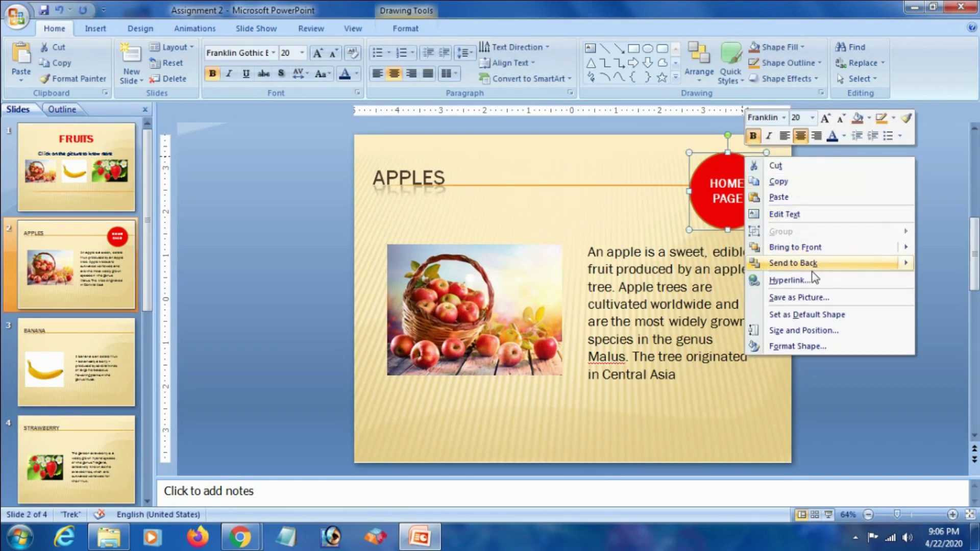
{"action": "left_click", "coordinate": [788, 280]}
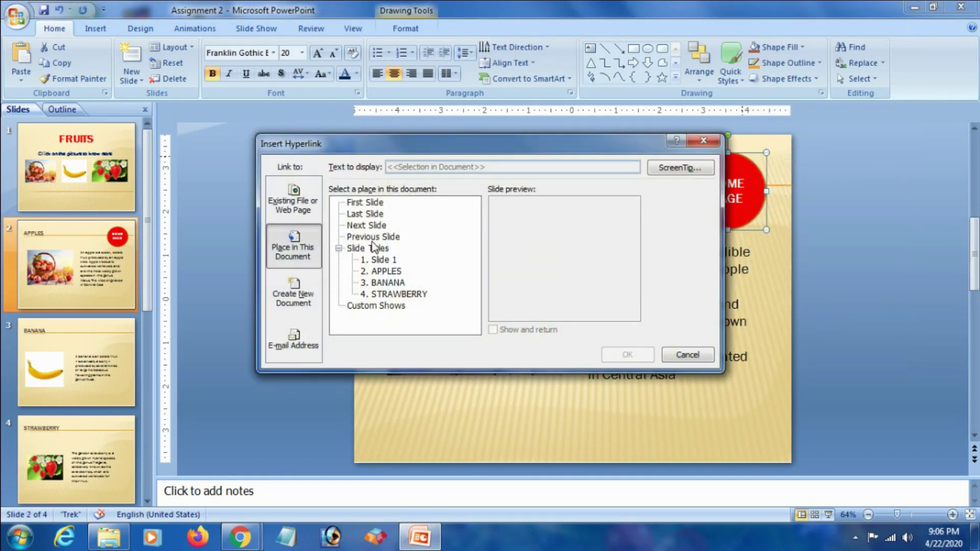
{"action": "left_click", "coordinate": [361, 204]}
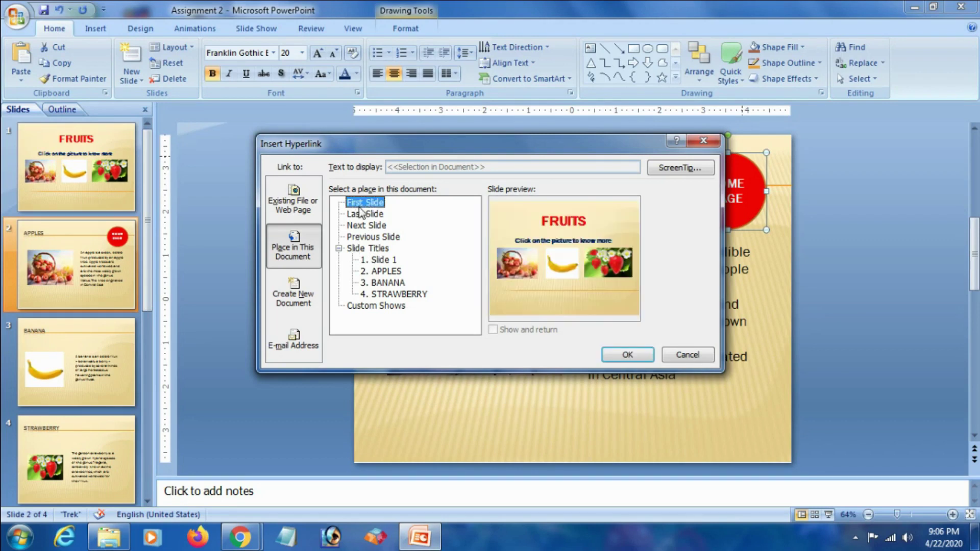
{"action": "left_click", "coordinate": [627, 355]}
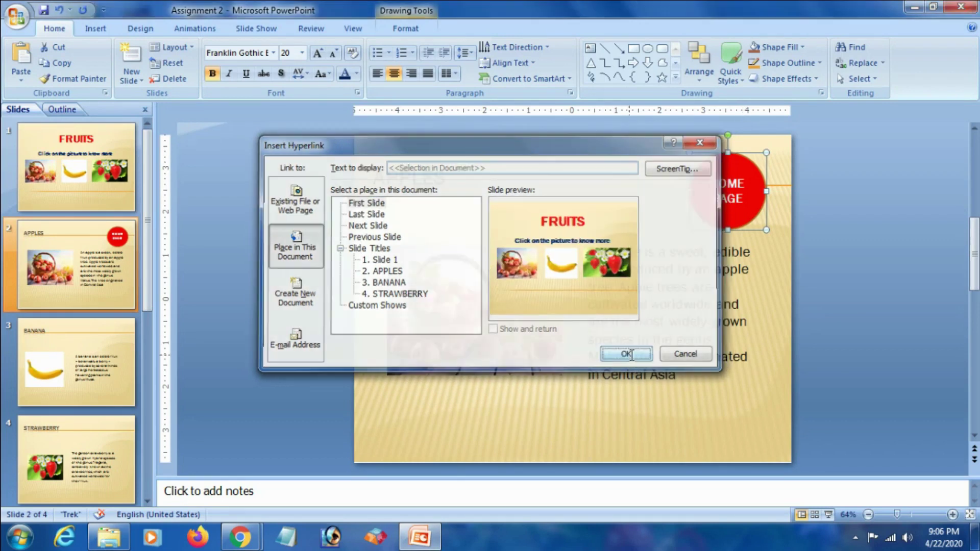
{"action": "left_click", "coordinate": [809, 206]}
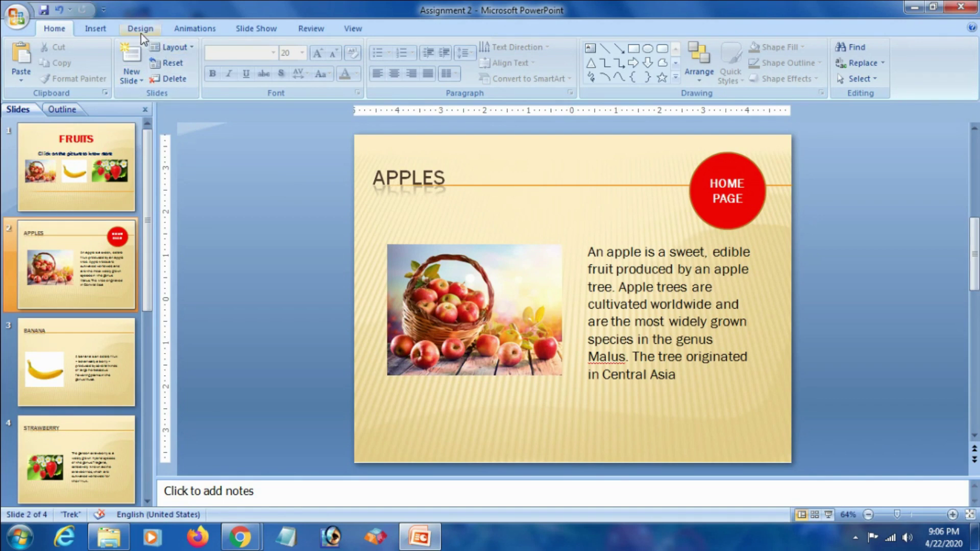
{"action": "left_click", "coordinate": [253, 29]}
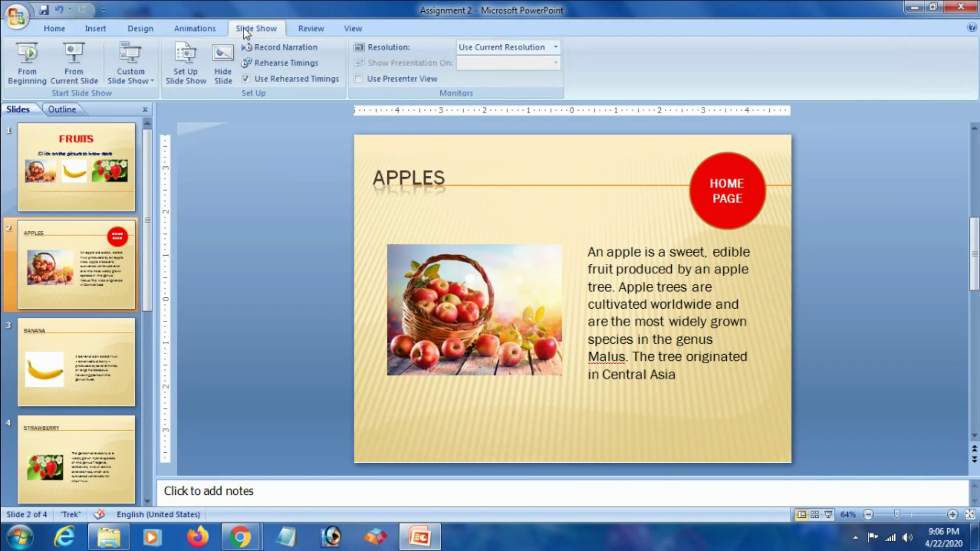
{"action": "left_click", "coordinate": [41, 69]}
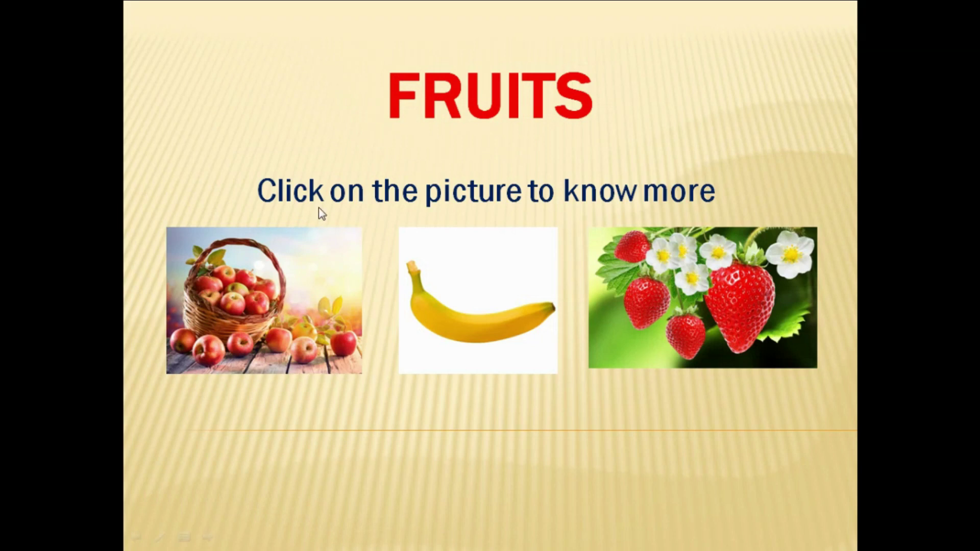
{"action": "left_click", "coordinate": [316, 309]}
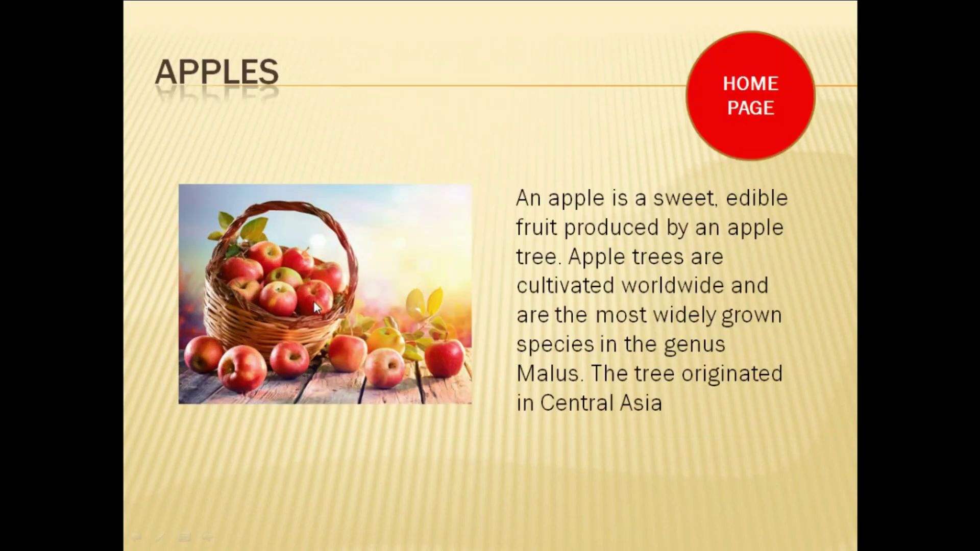
{"action": "left_click", "coordinate": [752, 132]}
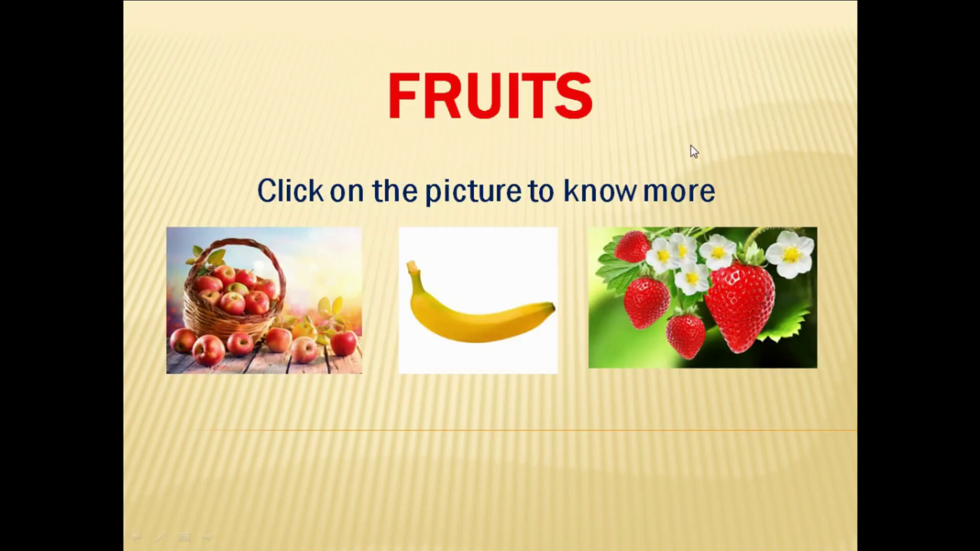
{"action": "left_click", "coordinate": [691, 147]}
{"action": "key", "text": "Escape"}
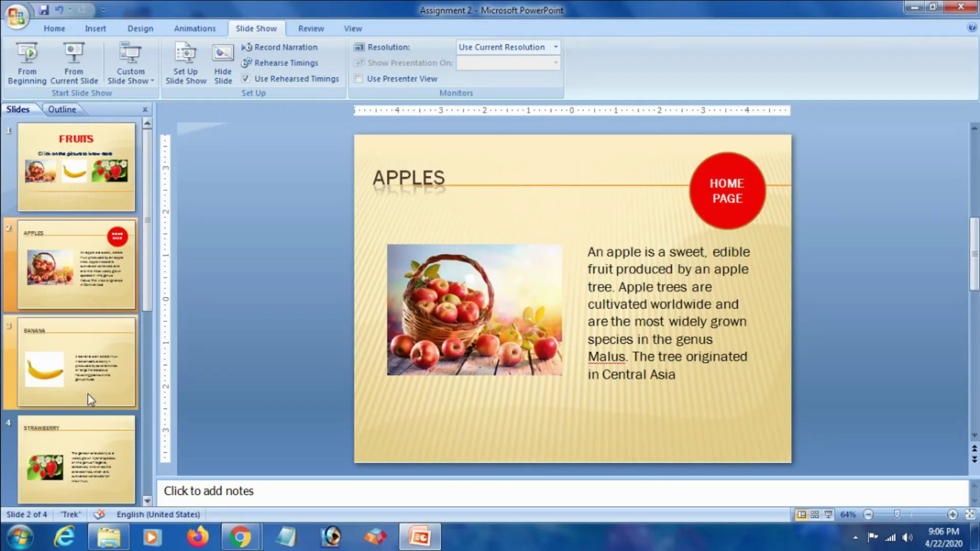
Step: Copy the red HOME PAGE circle from the APPLES slide
{"action": "left_click", "coordinate": [88, 394]}
{"action": "left_click", "coordinate": [81, 452]}
{"action": "left_click", "coordinate": [102, 267]}
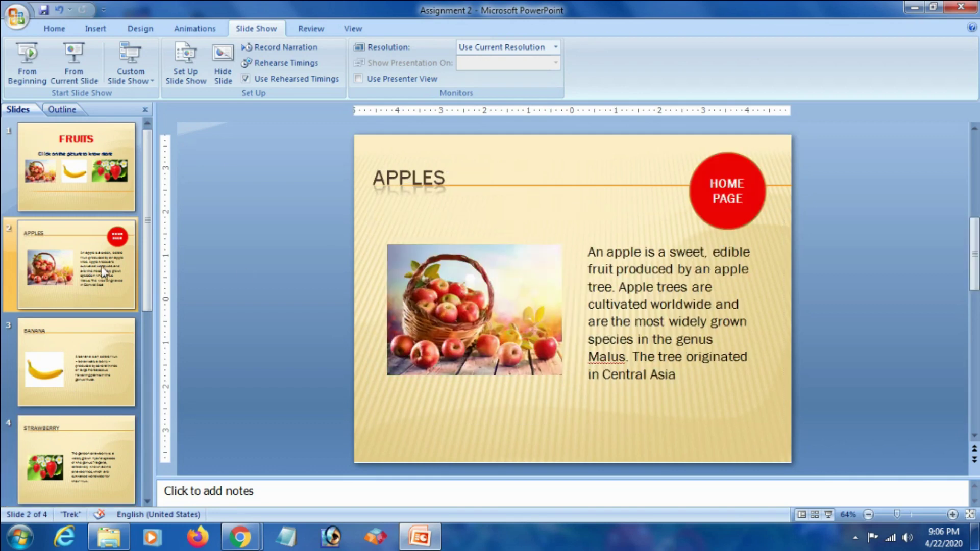
{"action": "right_click", "coordinate": [700, 190]}
{"action": "left_click", "coordinate": [712, 215]}
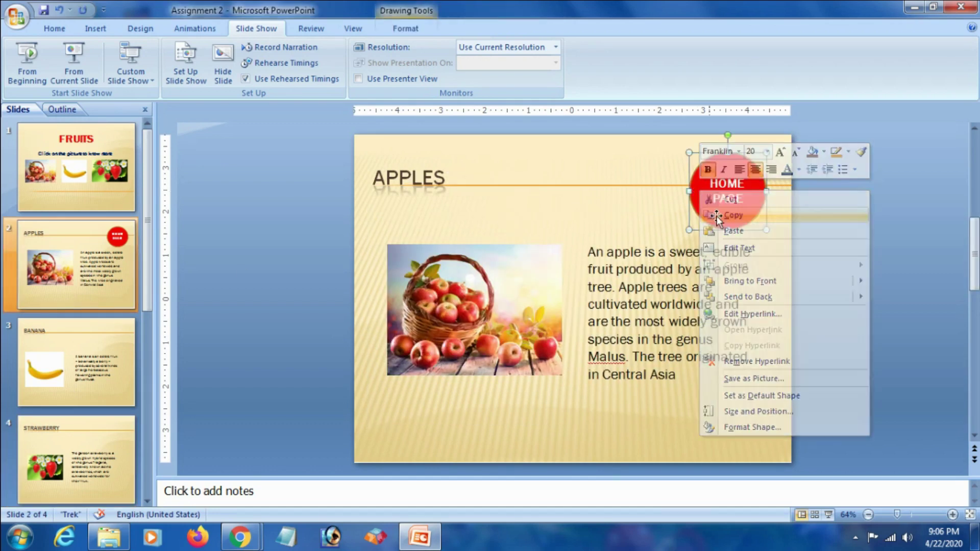
Step: Paste the HOME PAGE circle onto the BANANA and STRAWBERRY slides
{"action": "left_click", "coordinate": [131, 367]}
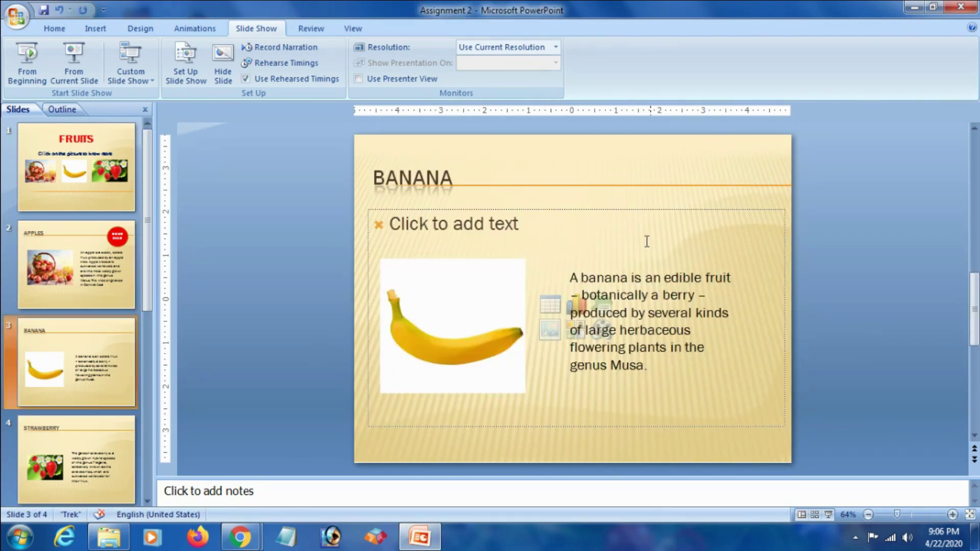
{"action": "right_click", "coordinate": [666, 170]}
{"action": "left_click", "coordinate": [689, 204]}
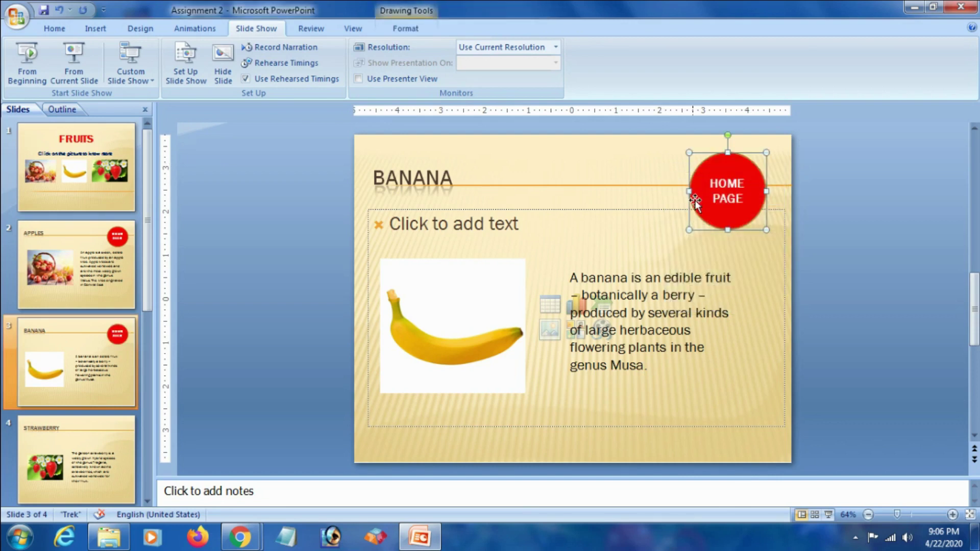
{"action": "left_click", "coordinate": [111, 460]}
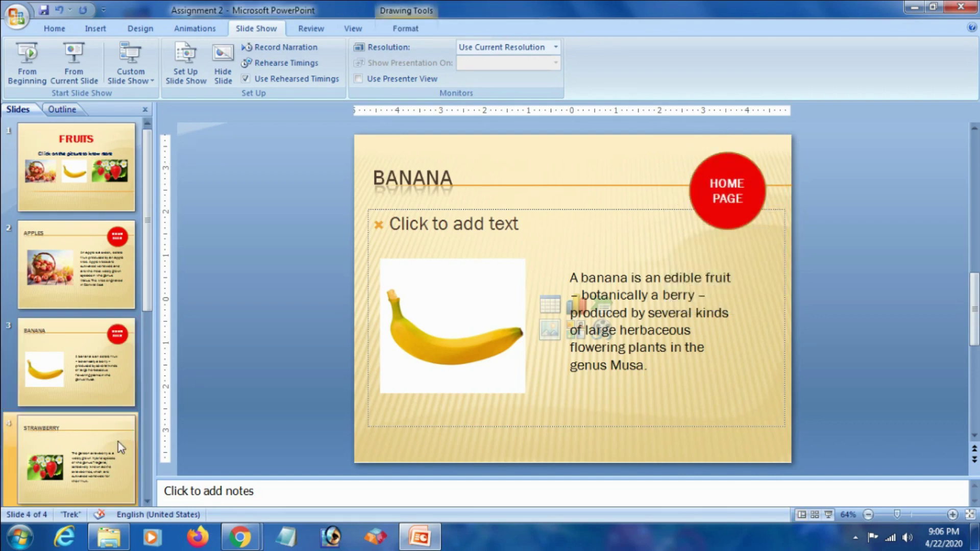
{"action": "right_click", "coordinate": [674, 164]}
{"action": "left_click", "coordinate": [707, 202]}
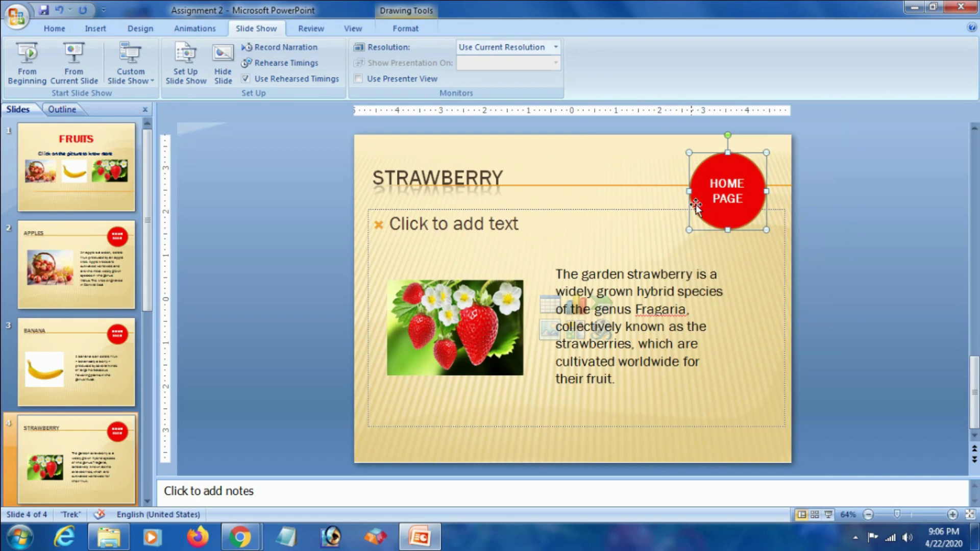
{"action": "left_click", "coordinate": [633, 172]}
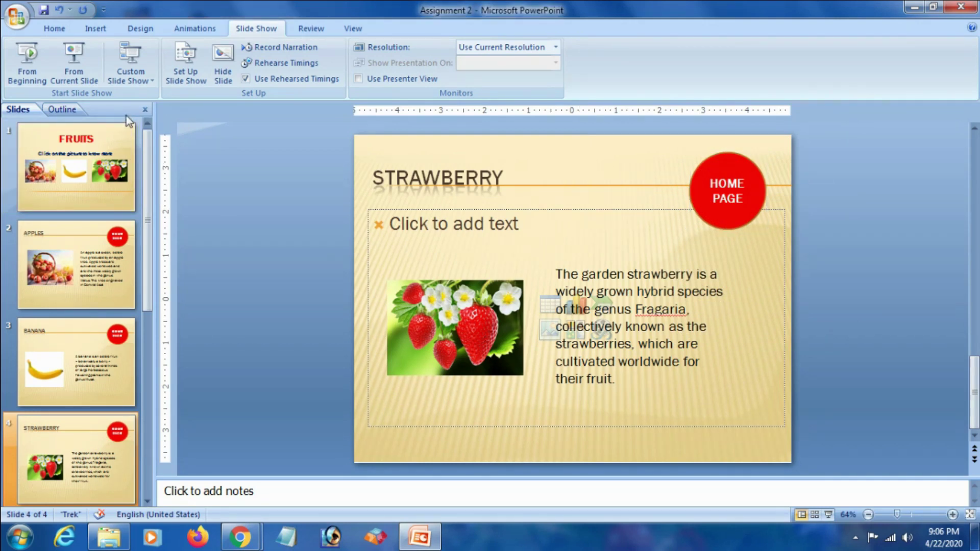
Step: Run the show from slide 1, testing apple, banana, strawberry links and each HOME PAGE return
{"action": "left_click", "coordinate": [135, 62]}
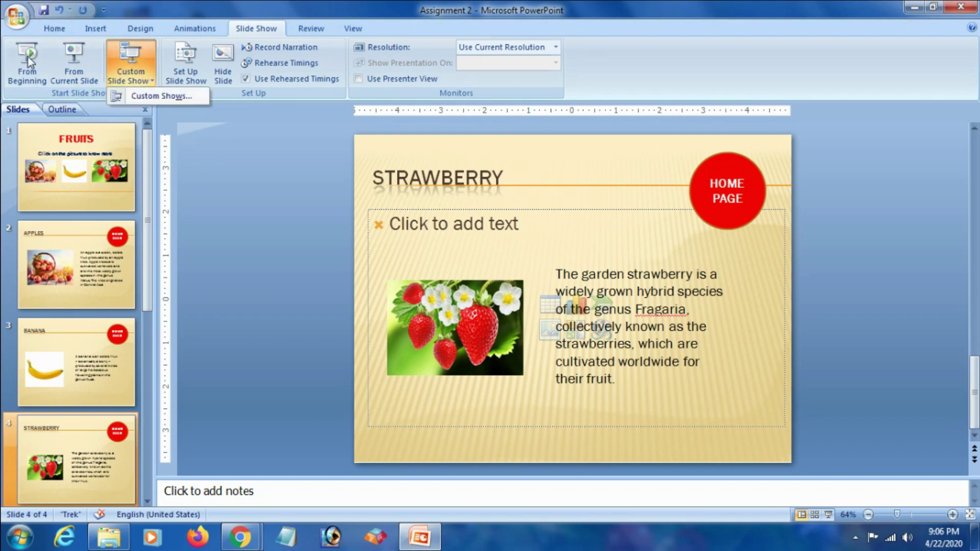
{"action": "left_click", "coordinate": [26, 55]}
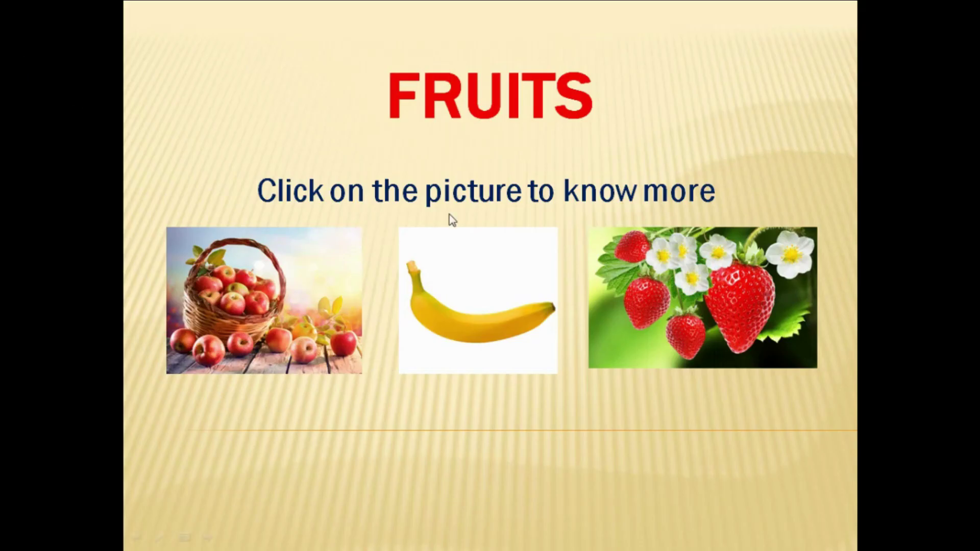
{"action": "left_click", "coordinate": [296, 289]}
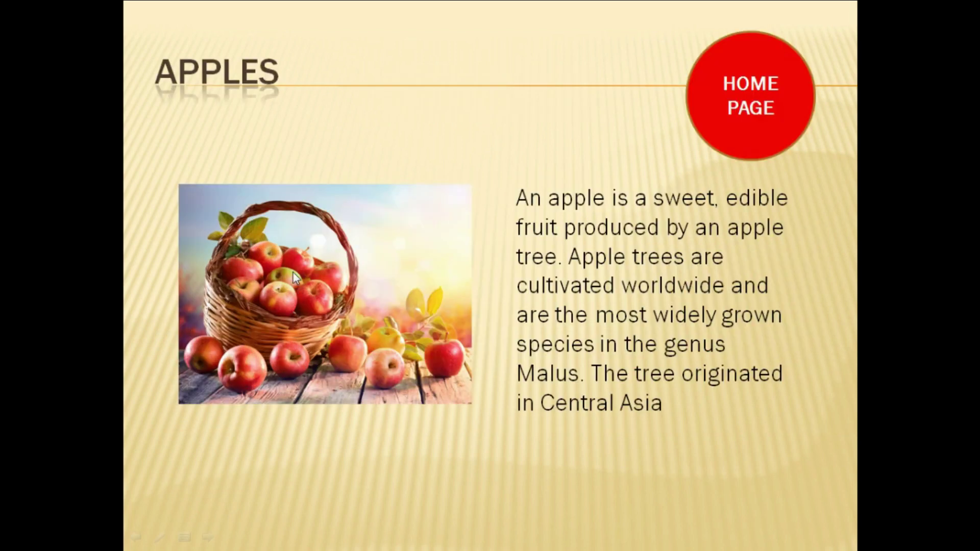
{"action": "left_click", "coordinate": [729, 115]}
{"action": "left_click", "coordinate": [500, 279]}
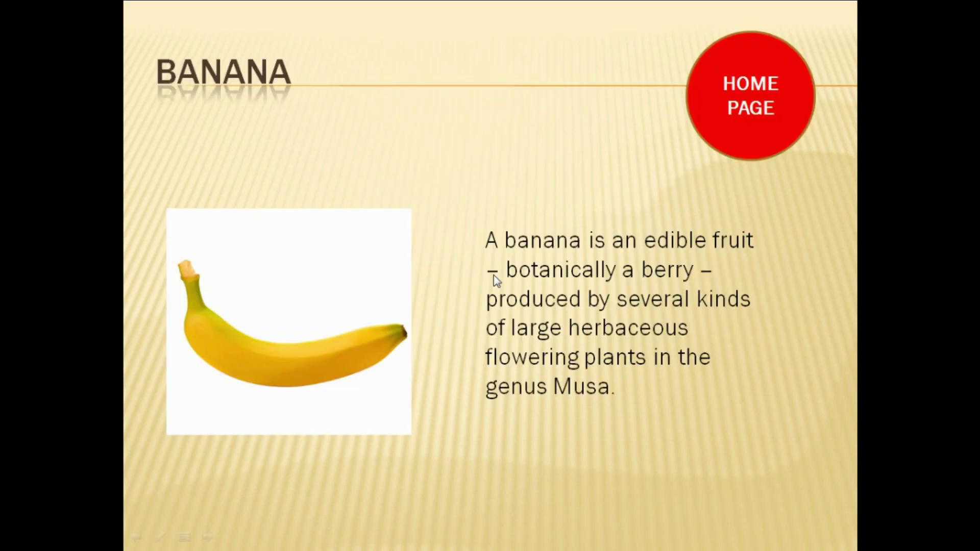
{"action": "left_click", "coordinate": [742, 119]}
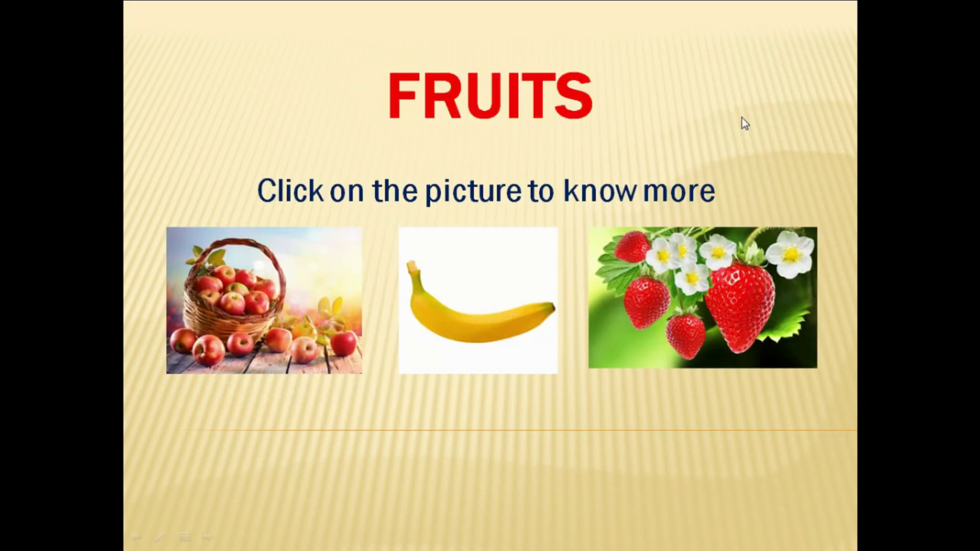
{"action": "left_click", "coordinate": [717, 295]}
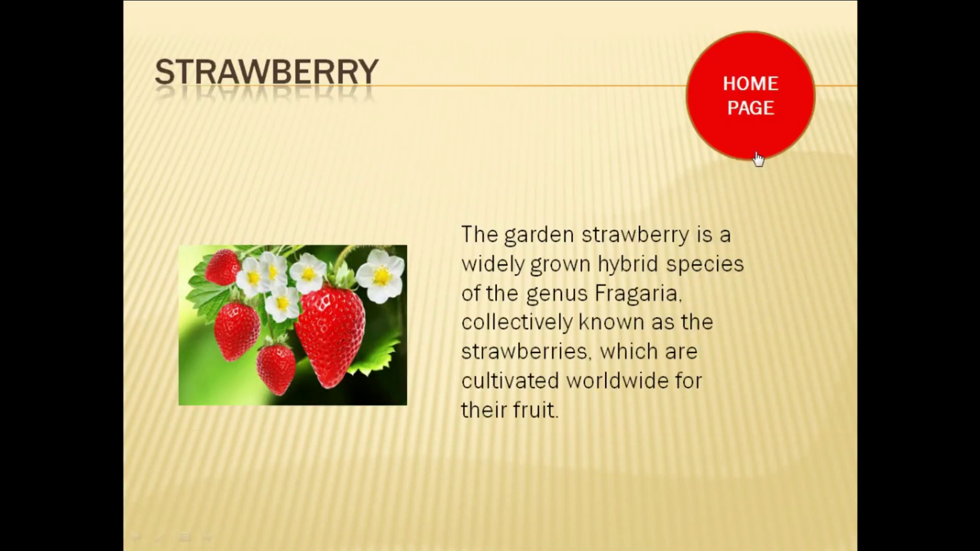
{"action": "left_click", "coordinate": [762, 122]}
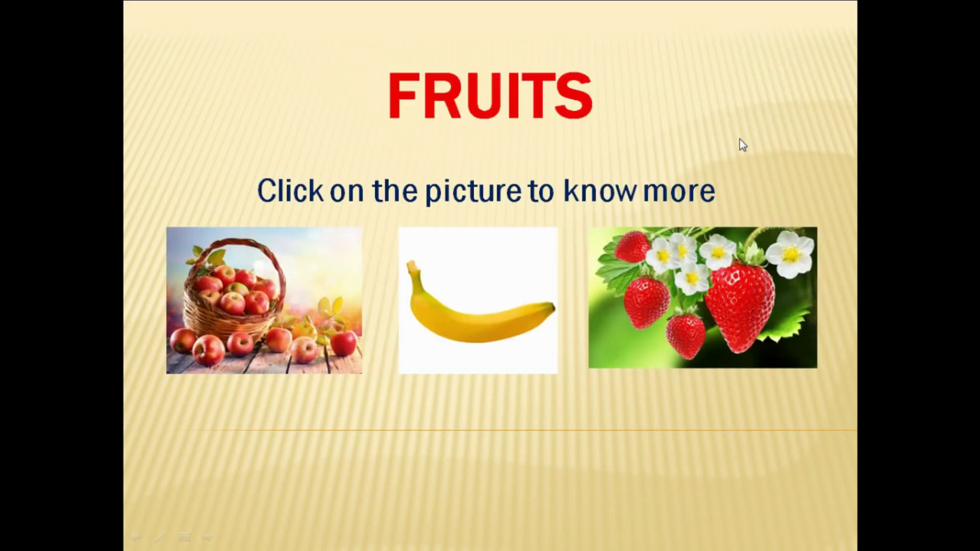
{"action": "key", "text": "Escape"}
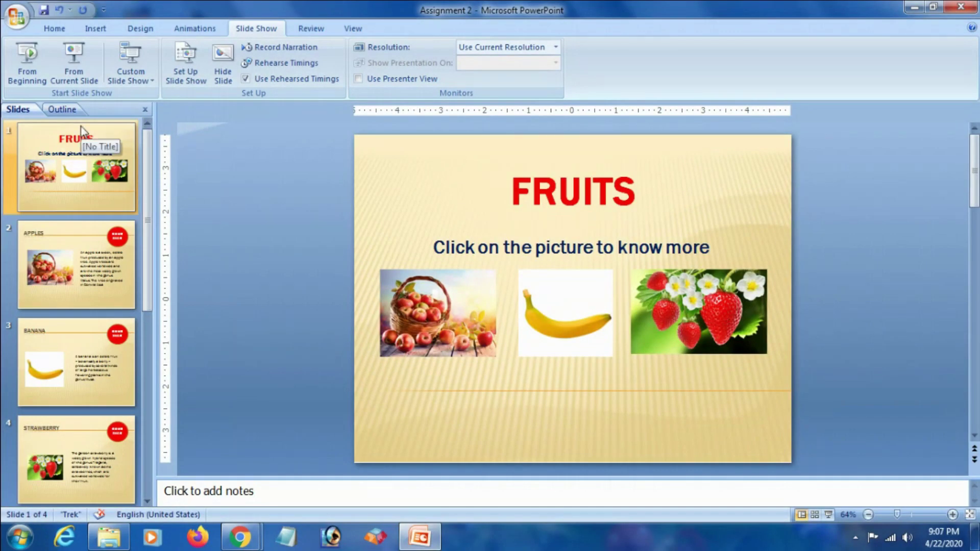